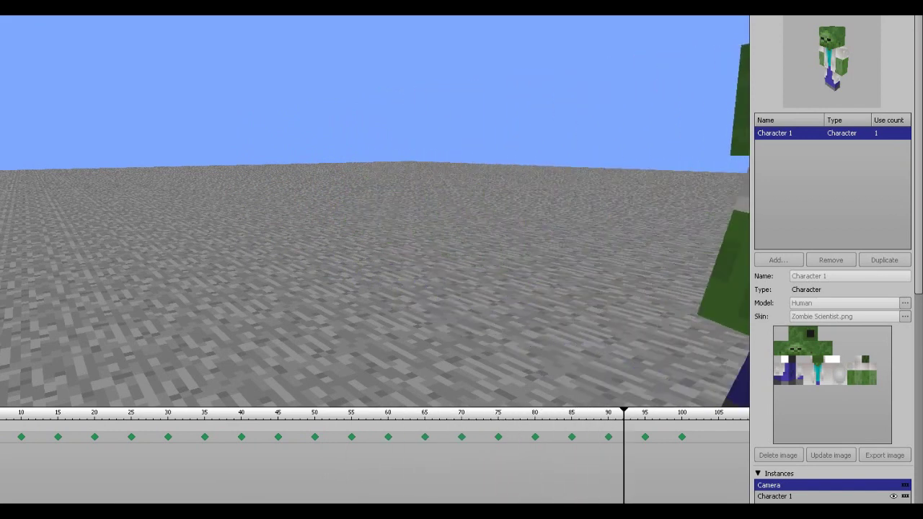
# Review the finished zombie scientist walk animation and return the timeline to its start.
pyautogui.press('space')
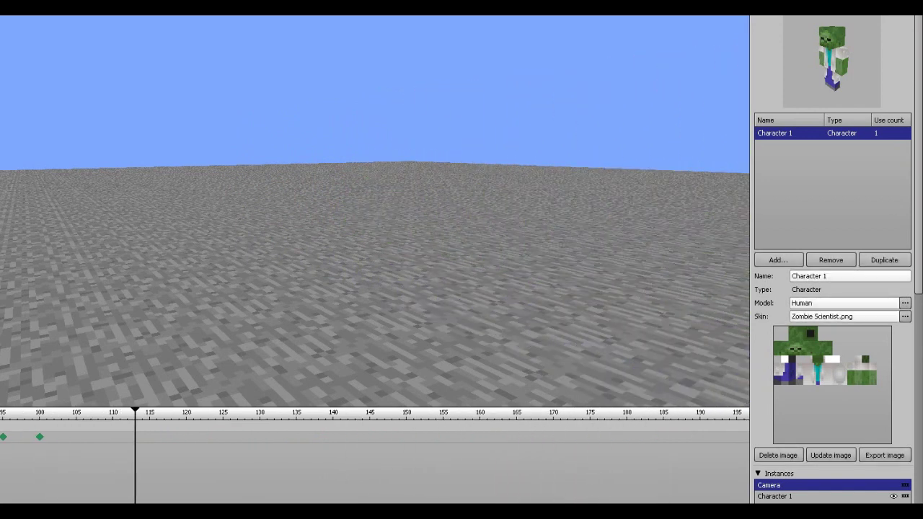
pyautogui.hscroll(-9, 375, 456)
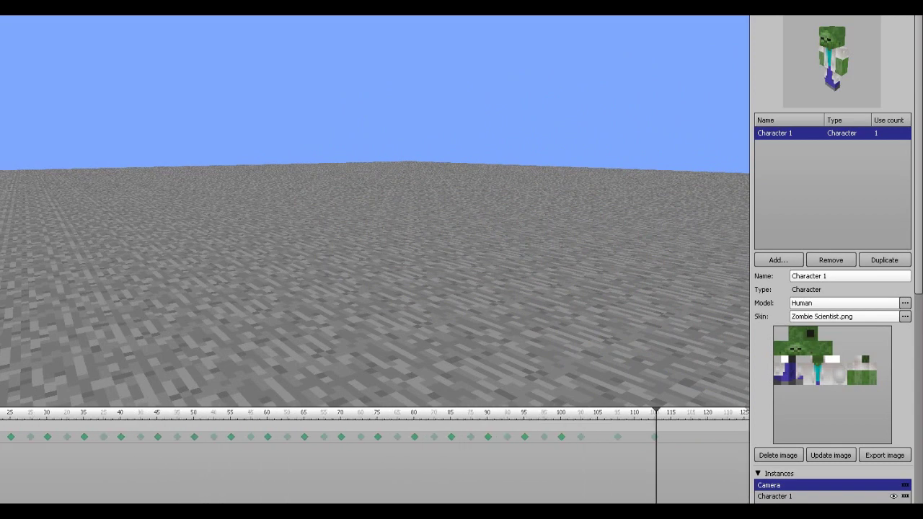
pyautogui.moveTo(2, 413)
pyautogui.mouseDown()
pyautogui.moveTo(10, 414)
pyautogui.moveTo(0, 413)
pyautogui.mouseUp()
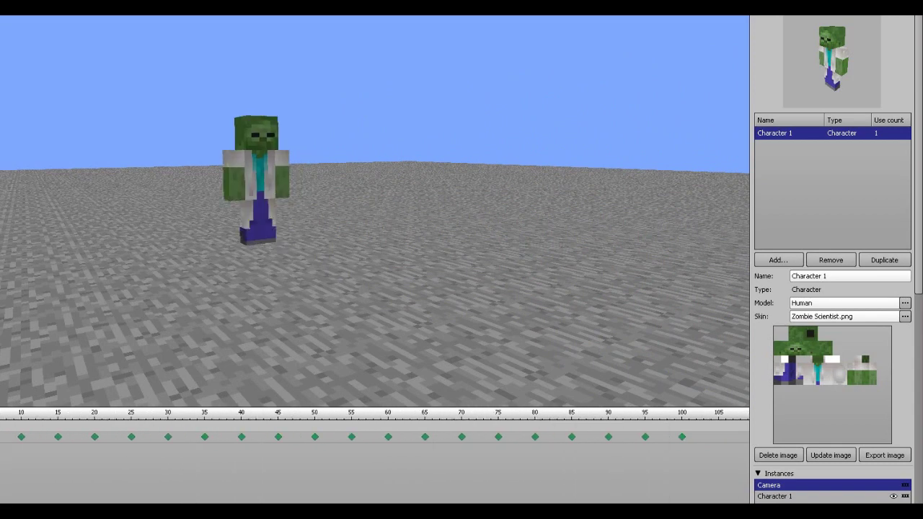
pyautogui.click(258, 181)
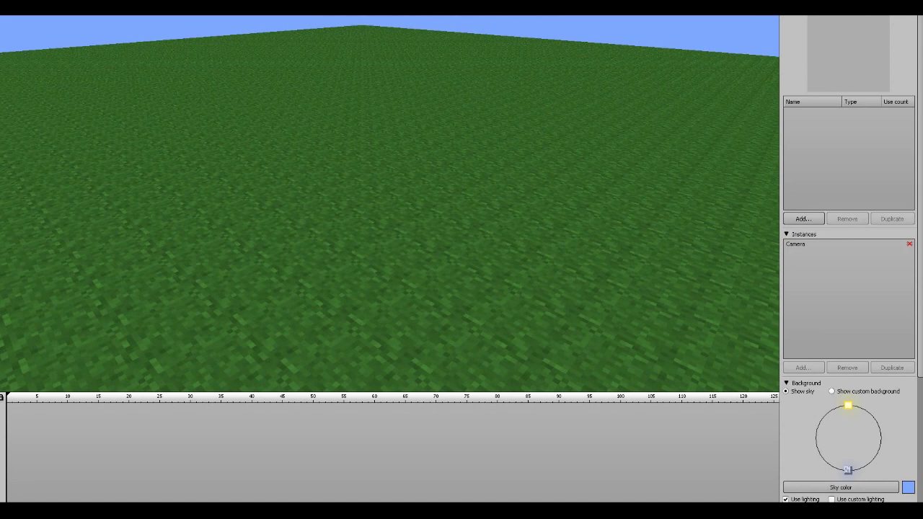
# Place a new default human character toward the back of the scene, turned about 89° around the Z axis.
pyautogui.click(804, 219)
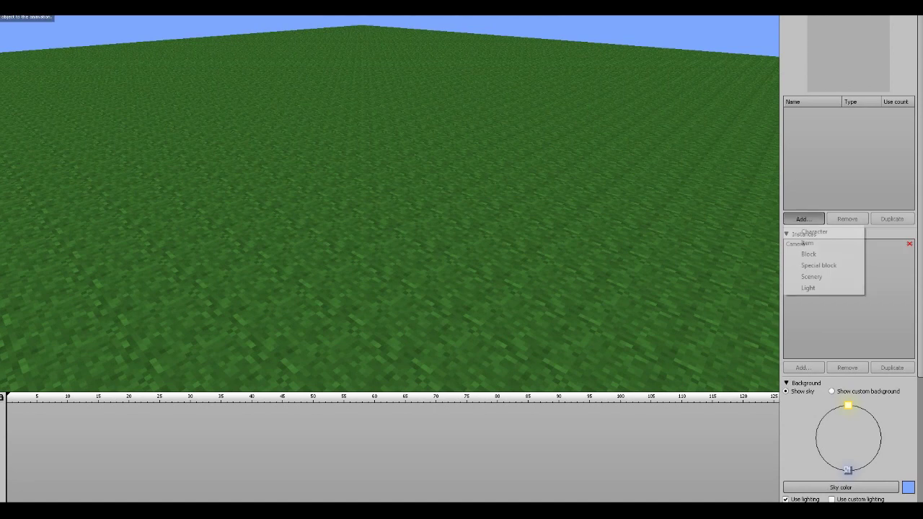
pyautogui.click(800, 231)
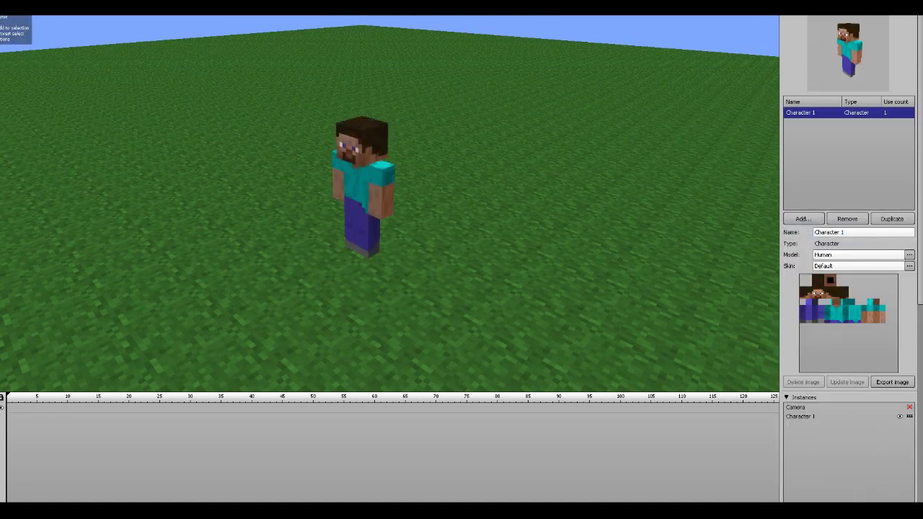
pyautogui.click(362, 189)
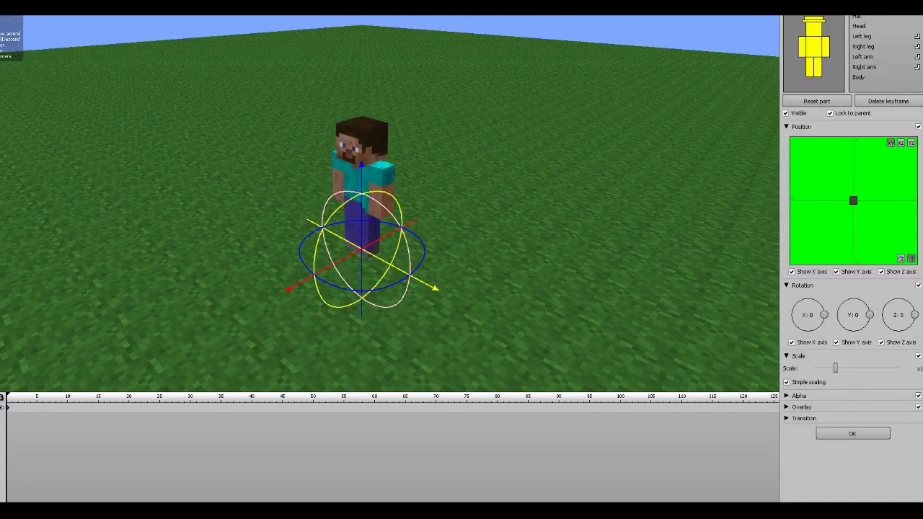
pyautogui.moveTo(396, 282); pyautogui.dragTo(415, 233)
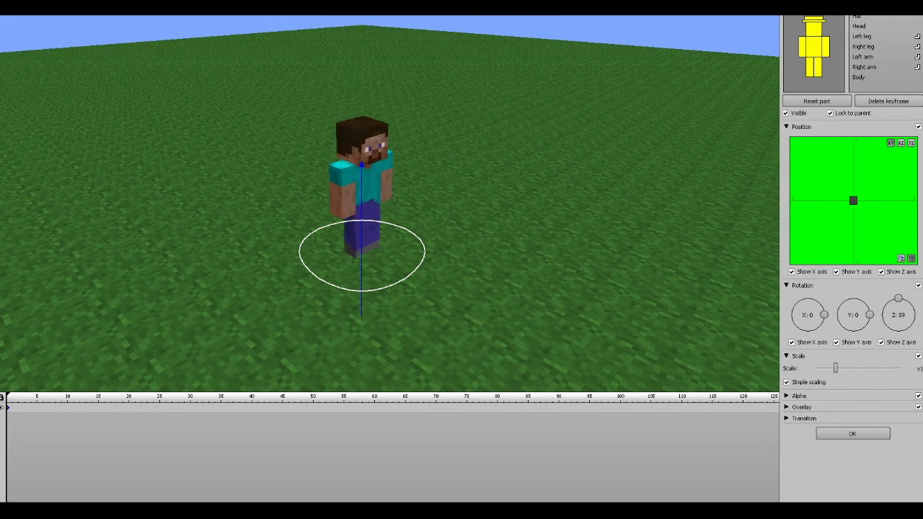
pyautogui.moveTo(426, 283); pyautogui.dragTo(329, 230)
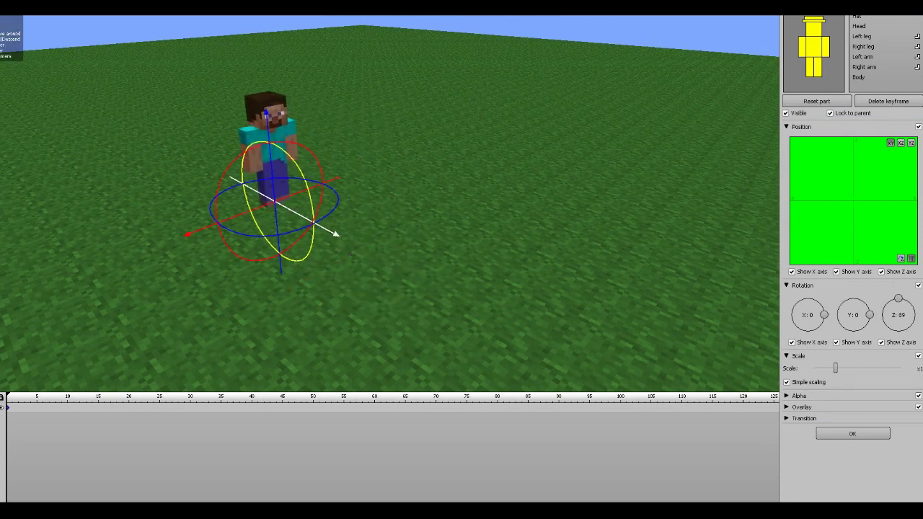
pyautogui.click(852, 434)
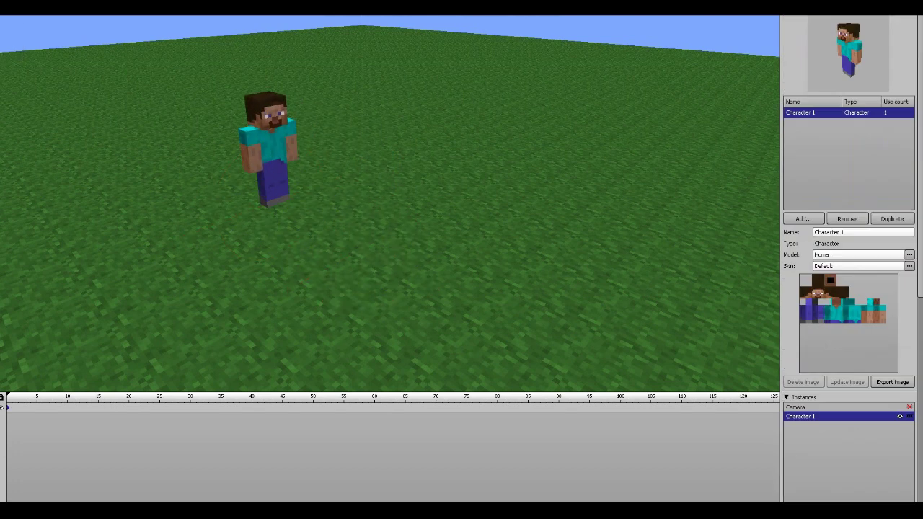
# Create a keyframe for the whole character at frame 5.
pyautogui.click(272, 155)
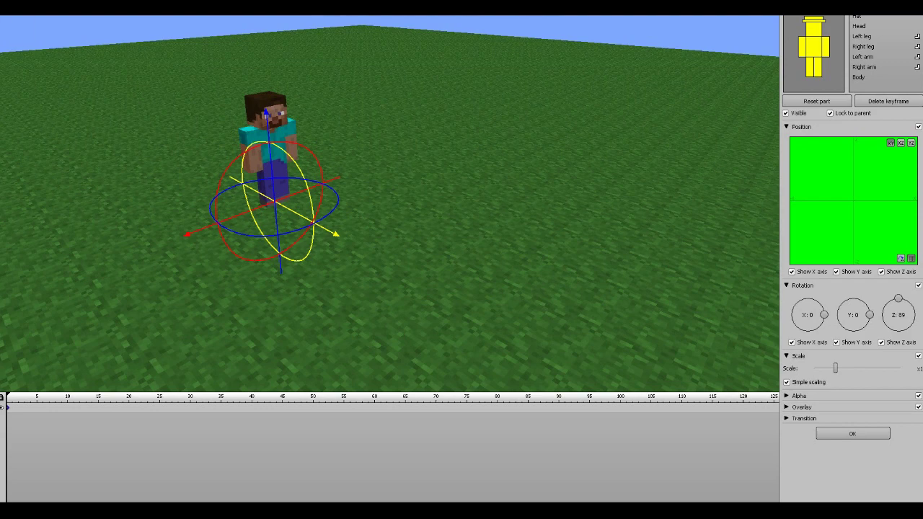
pyautogui.click(37, 408)
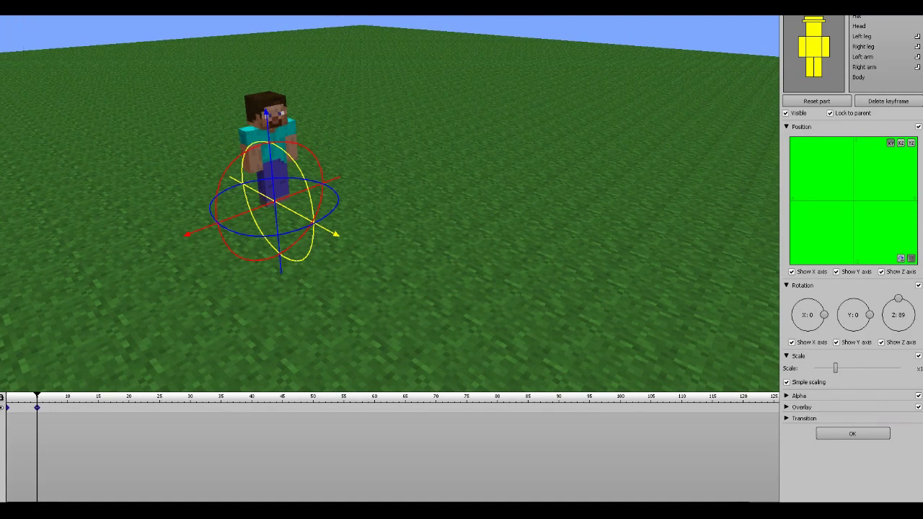
# Swing the right arm forward to about -10° on X with a 10% bend, and the left arm back to about 22° on X.
pyautogui.moveTo(390, 216)
pyautogui.mouseDown(button='right')
pyautogui.moveTo(303, 177)
pyautogui.moveTo(263, 174)
pyautogui.moveTo(238, 192)
pyautogui.moveTo(237, 182)
pyautogui.mouseUp(button='right')
pyautogui.press('q')
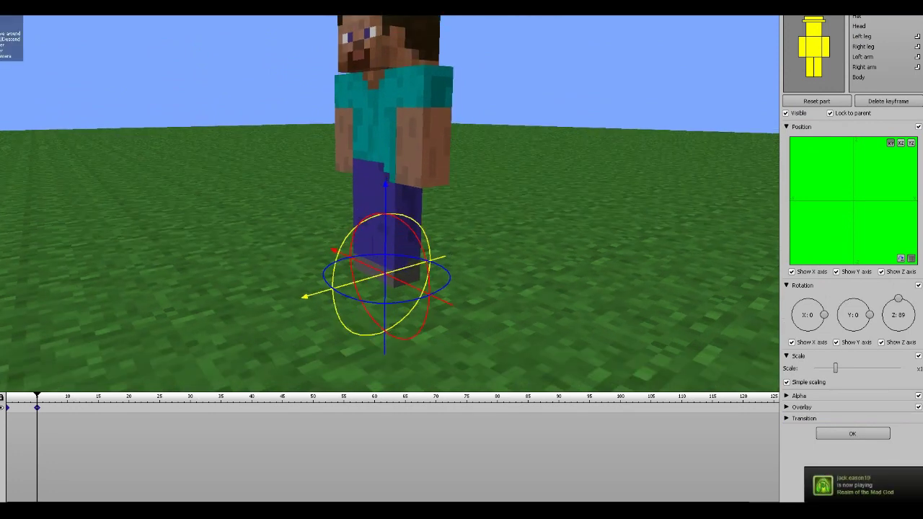
pyautogui.click(865, 67)
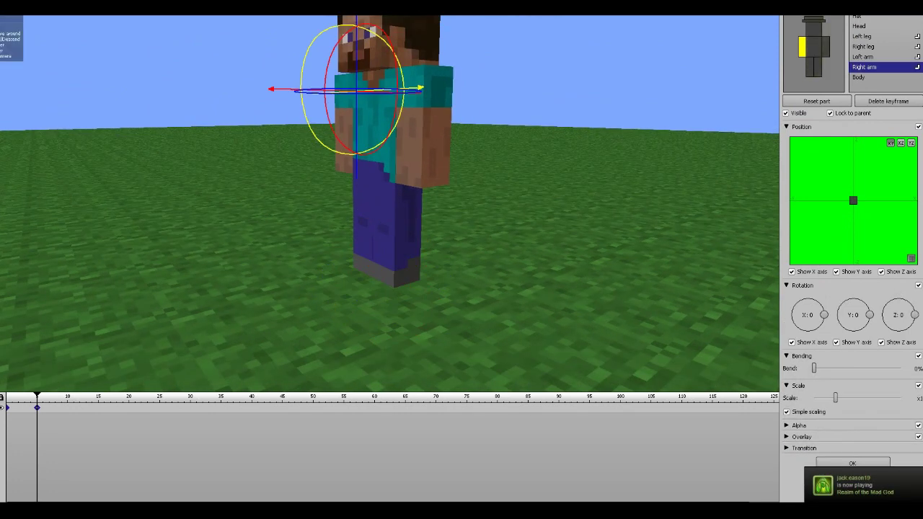
pyautogui.moveTo(401, 109); pyautogui.dragTo(395, 125)
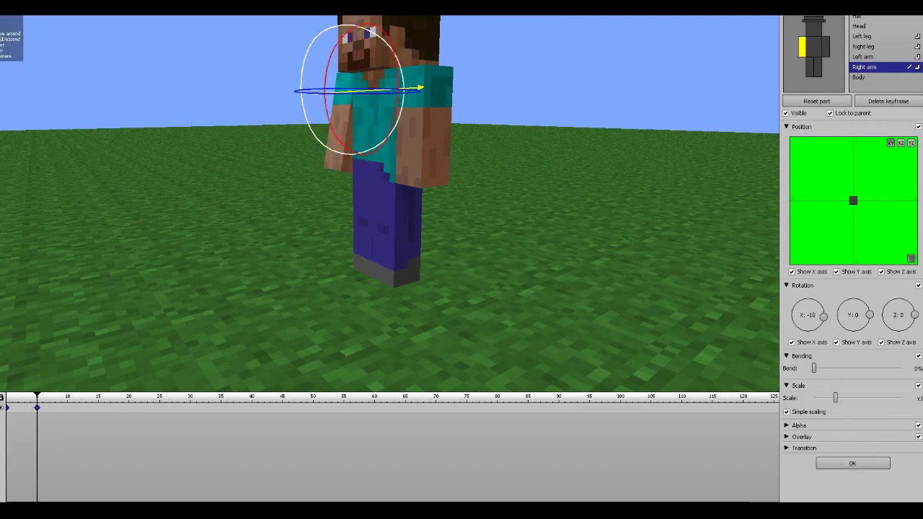
pyautogui.moveTo(814, 368); pyautogui.dragTo(819, 368)
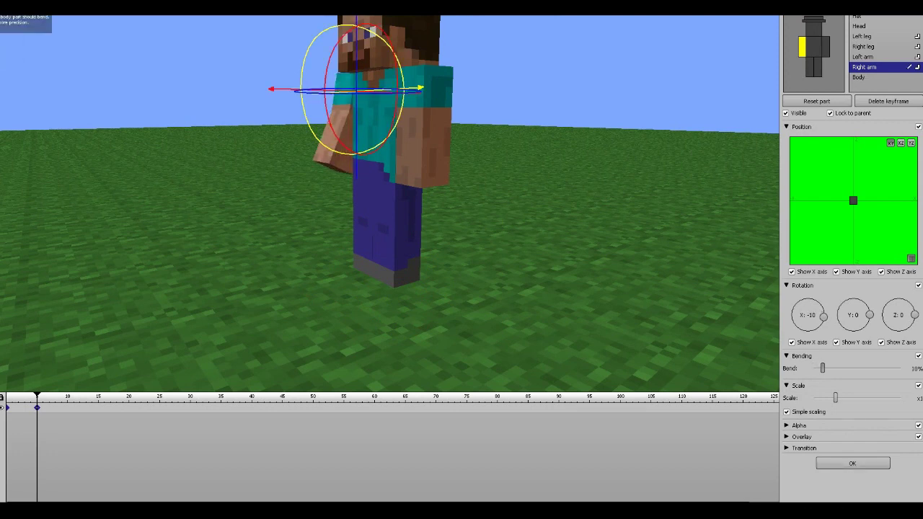
pyautogui.moveTo(401, 112); pyautogui.dragTo(403, 107)
pyautogui.click(826, 48)
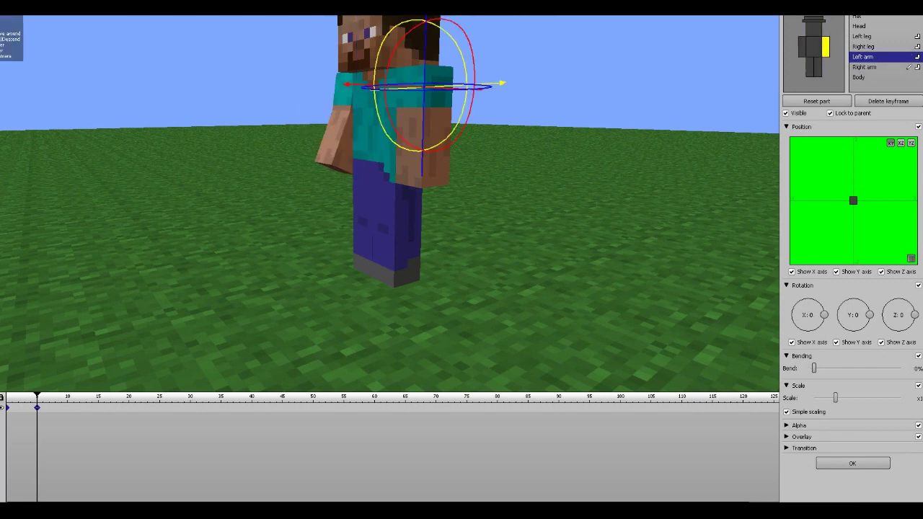
pyautogui.moveTo(440, 145); pyautogui.dragTo(455, 129)
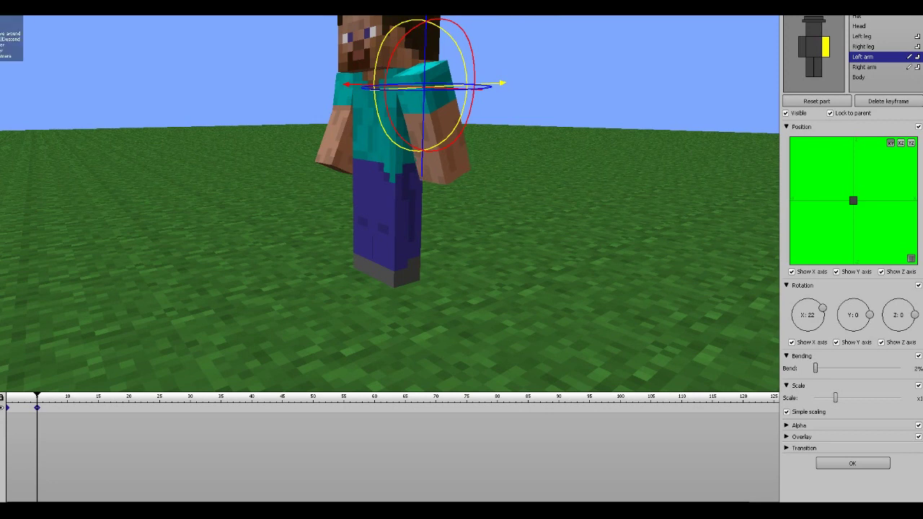
# Swing the left leg forward to about -45° on X and bend it 28%.
pyautogui.click(818, 67)
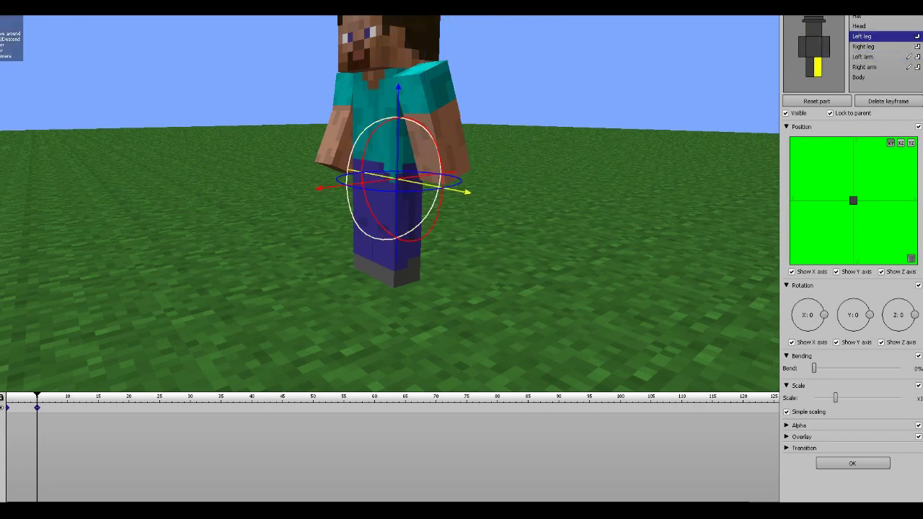
pyautogui.moveTo(433, 207); pyautogui.dragTo(395, 245)
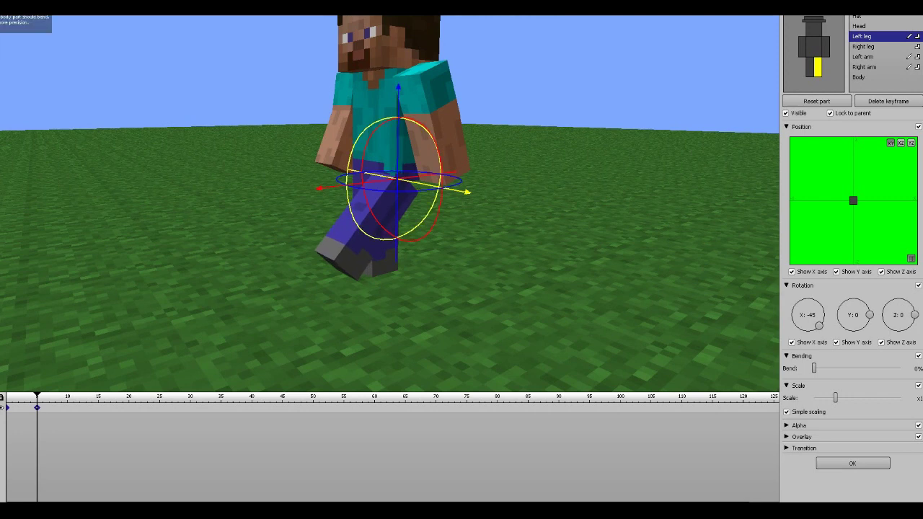
pyautogui.moveTo(814, 368); pyautogui.dragTo(839, 368)
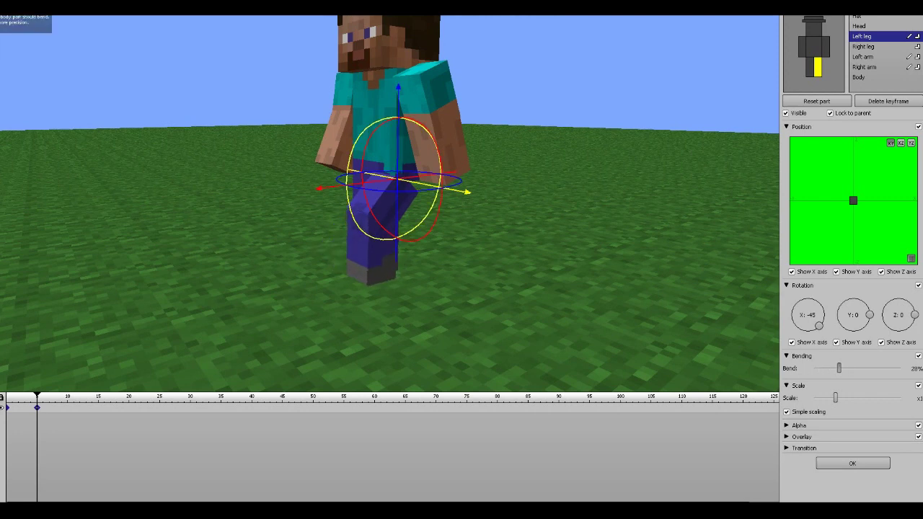
# Swing the right leg back to about 28° on X and play the animation to preview the first stride.
pyautogui.click(864, 46)
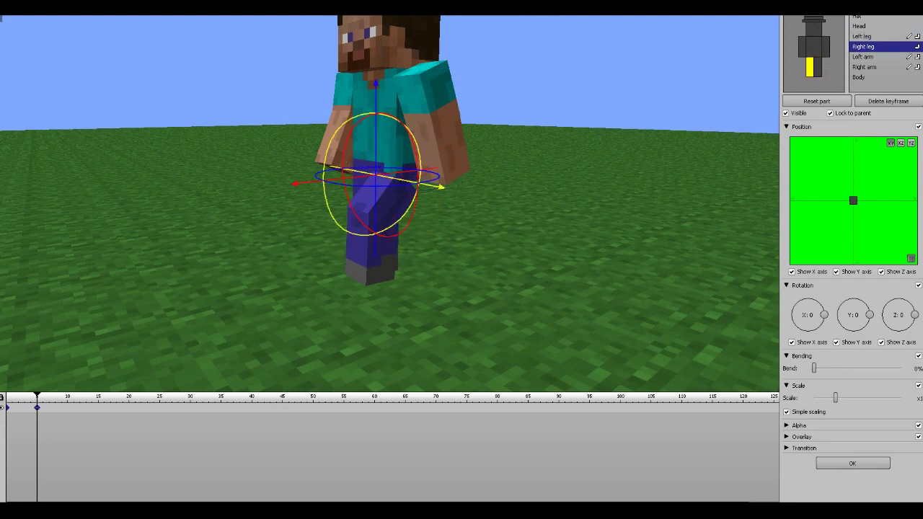
pyautogui.moveTo(420, 171); pyautogui.dragTo(410, 132)
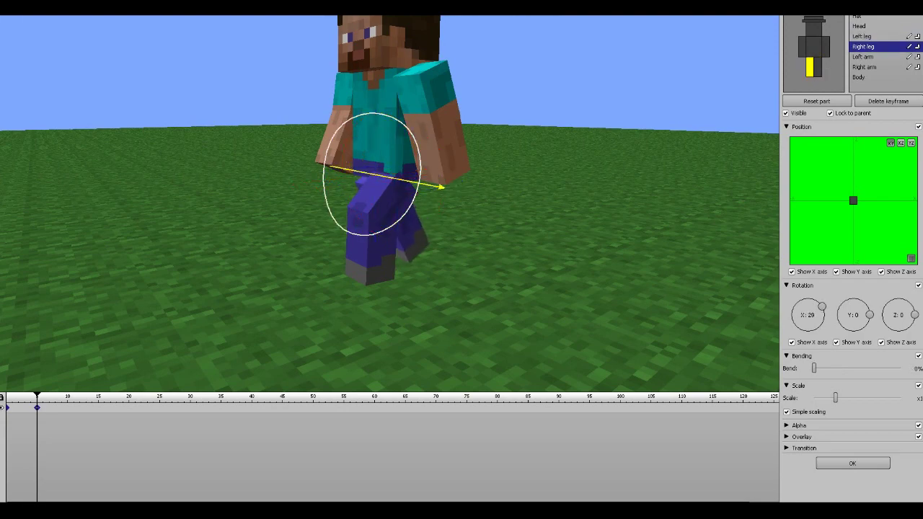
pyautogui.moveTo(462, 238); pyautogui.dragTo(649, 206)
pyautogui.moveTo(389, 205); pyautogui.dragTo(591, 196)
pyautogui.moveTo(504, 202); pyautogui.dragTo(447, 220)
pyautogui.moveTo(447, 220); pyautogui.dragTo(448, 220, button='right')
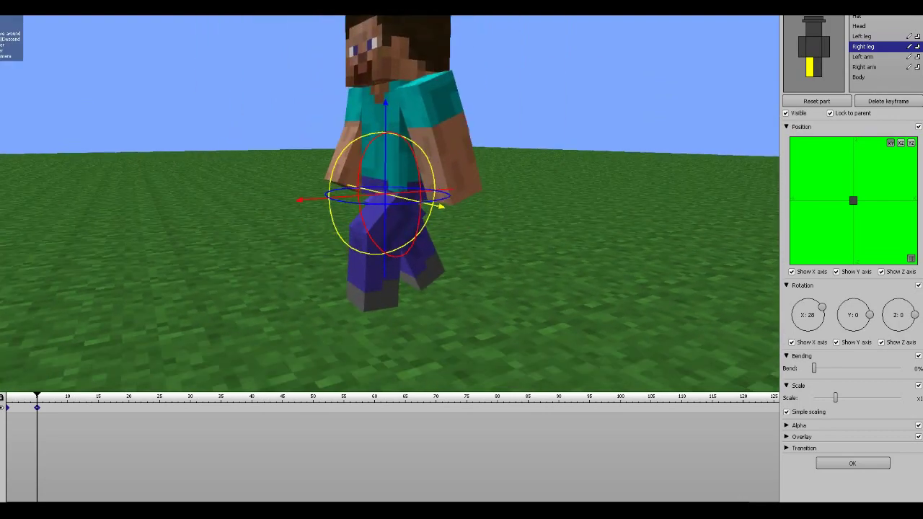
pyautogui.press('space')
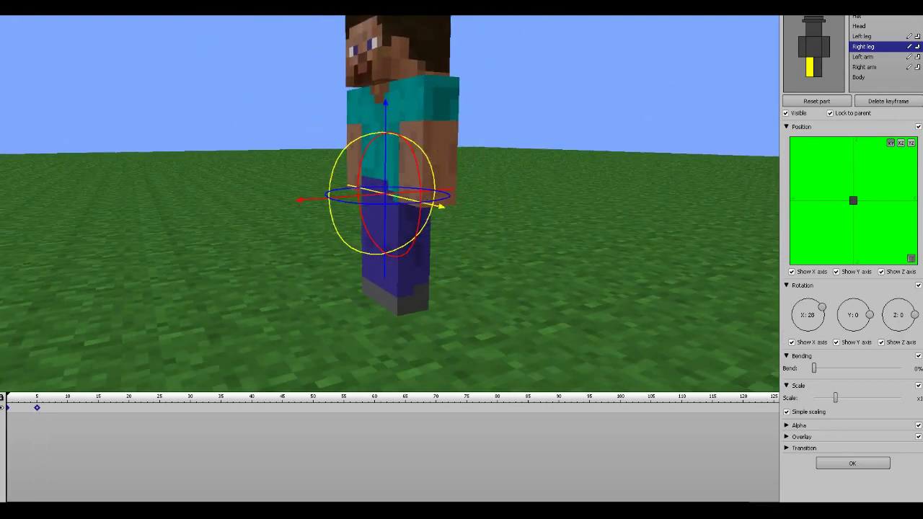
pyautogui.press('space')
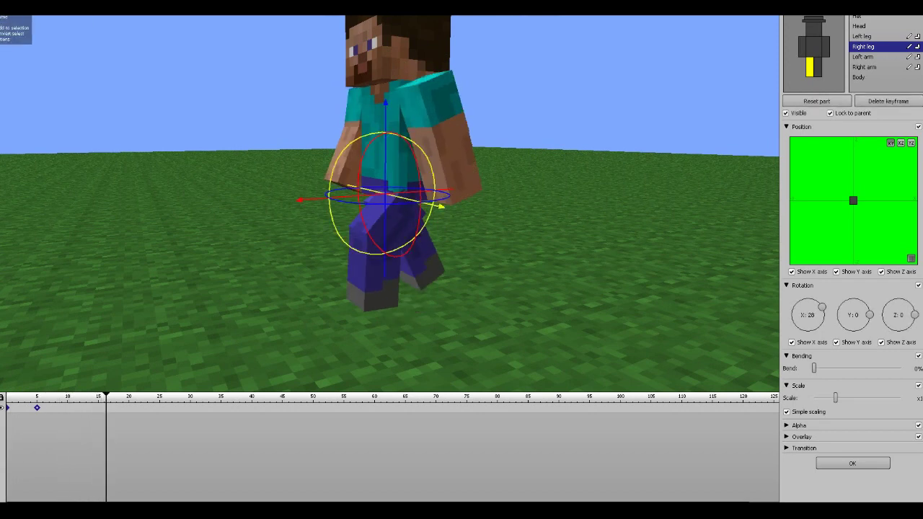
# Move the whole character slightly forward and up at the frame 5 keyframe, and play the animation to check it.
pyautogui.click(863, 46)
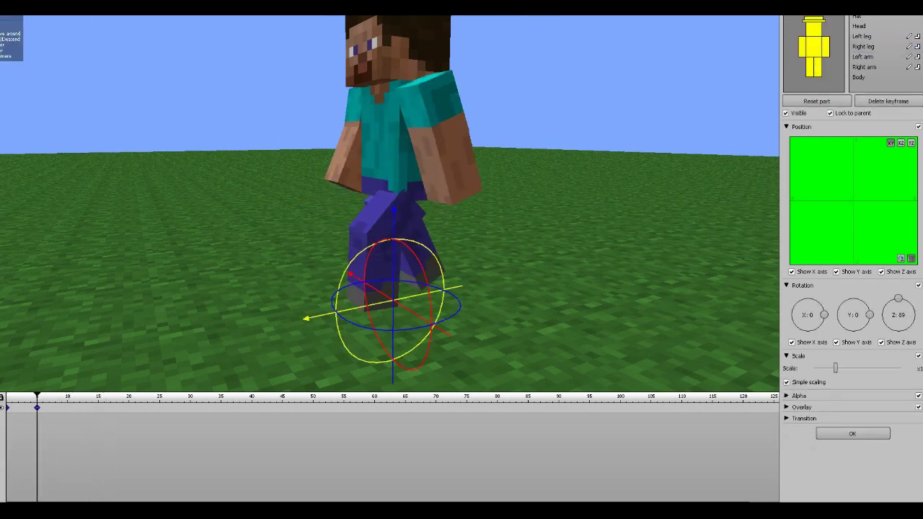
pyautogui.moveTo(320, 315); pyautogui.dragTo(291, 322)
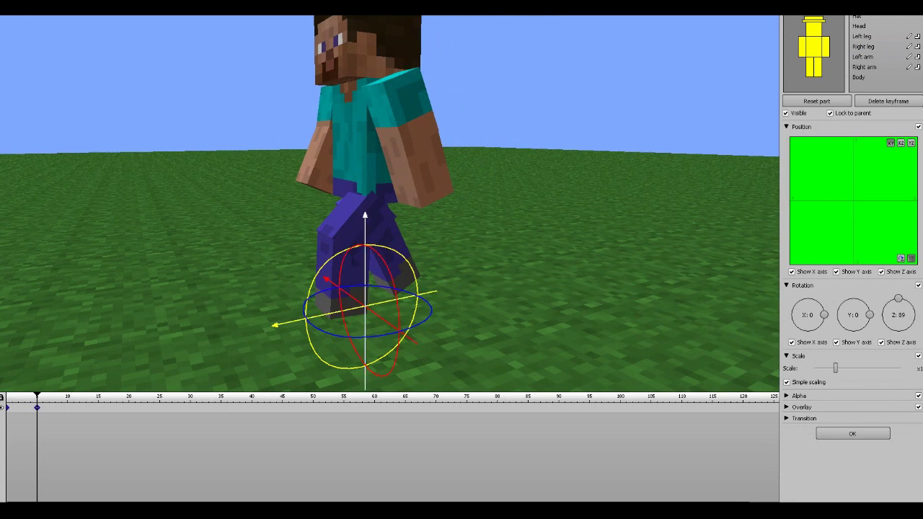
pyautogui.moveTo(365, 234); pyautogui.dragTo(365, 224)
pyautogui.moveTo(37, 396); pyautogui.dragTo(7, 396)
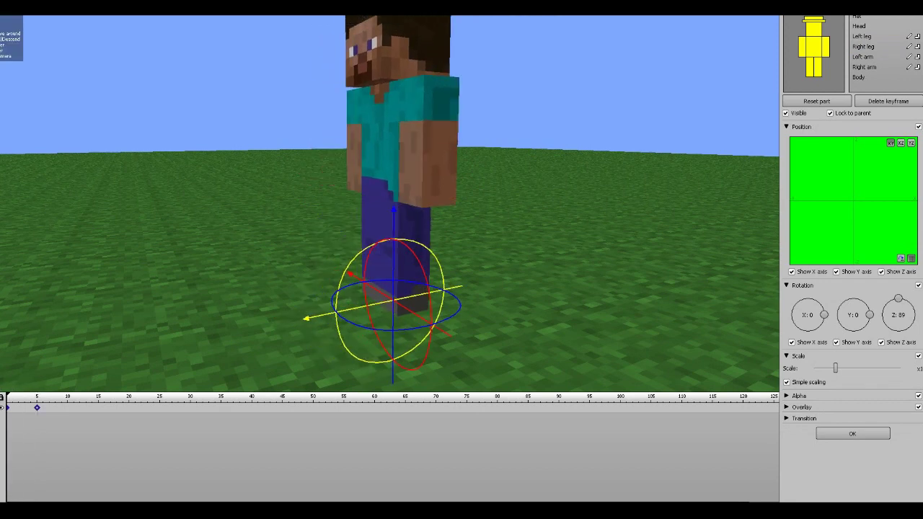
pyautogui.press('space')
pyautogui.press('space')
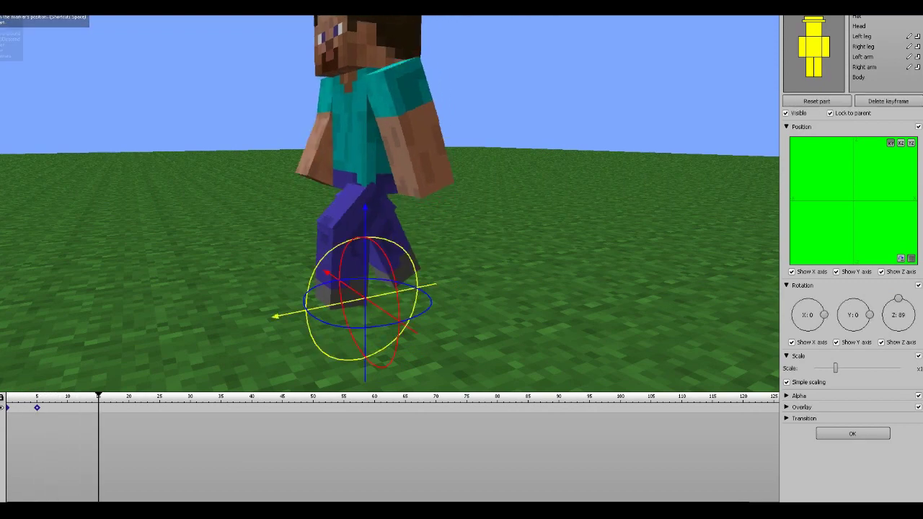
# Create a keyframe for the whole character at frame 10 and lower the character slightly.
pyautogui.moveTo(99, 396)
pyautogui.mouseDown()
pyautogui.moveTo(12, 396)
pyautogui.moveTo(33, 396)
pyautogui.mouseUp()
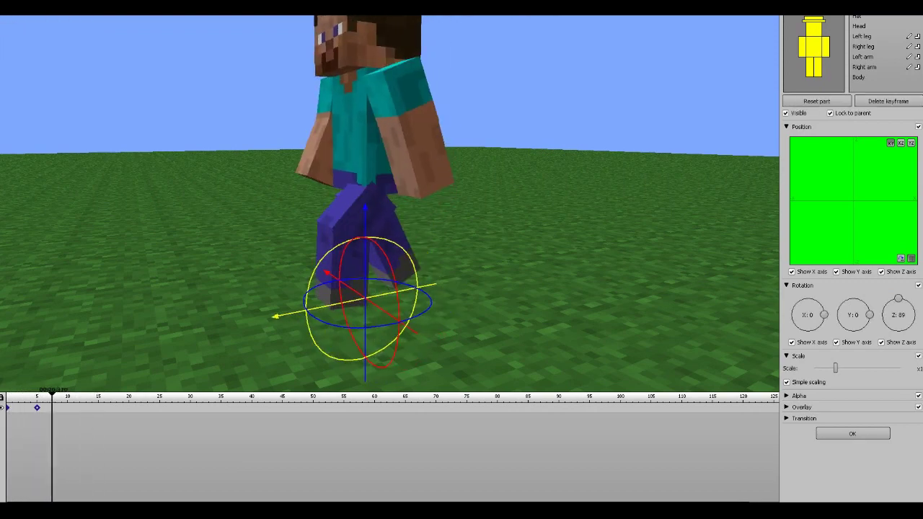
pyautogui.click(68, 408)
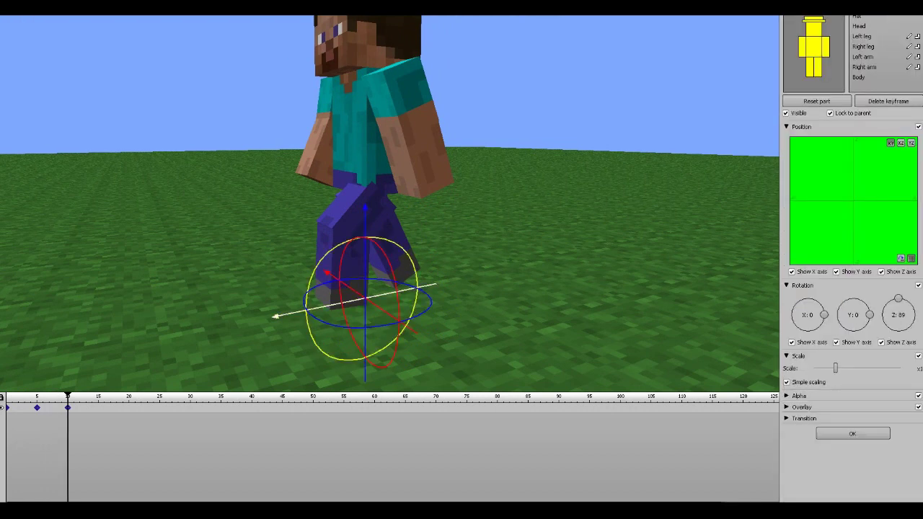
pyautogui.moveTo(365, 217); pyautogui.dragTo(365, 216)
# Reset the right and left legs to their default straight pose at frame 10.
pyautogui.click(393, 258)
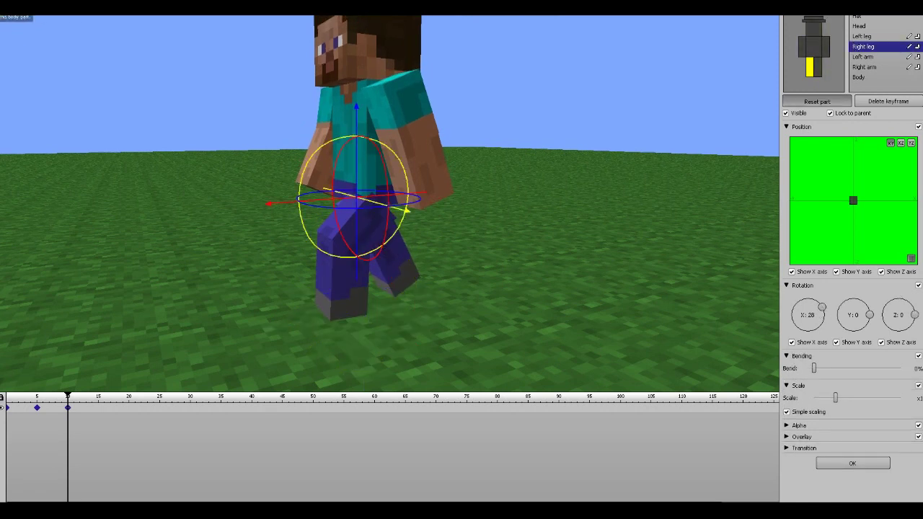
pyautogui.click(817, 101)
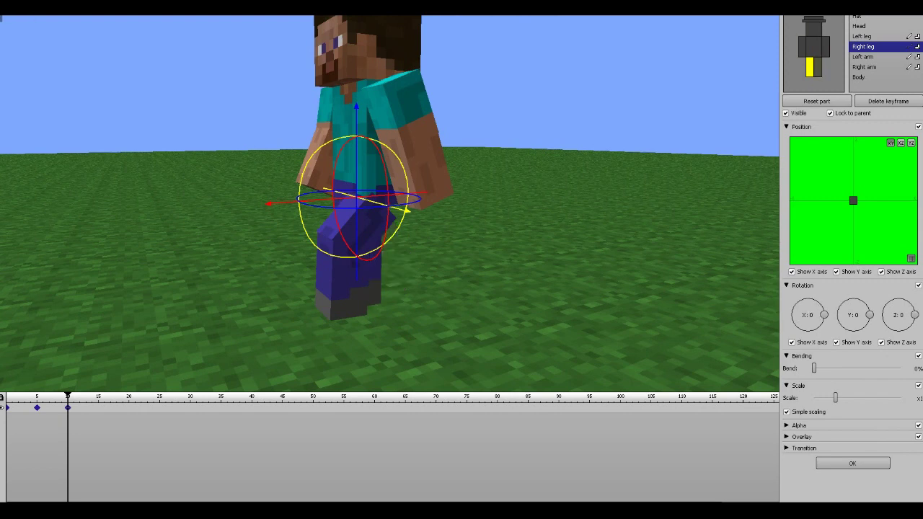
pyautogui.click(863, 36)
pyautogui.click(817, 102)
pyautogui.click(863, 46)
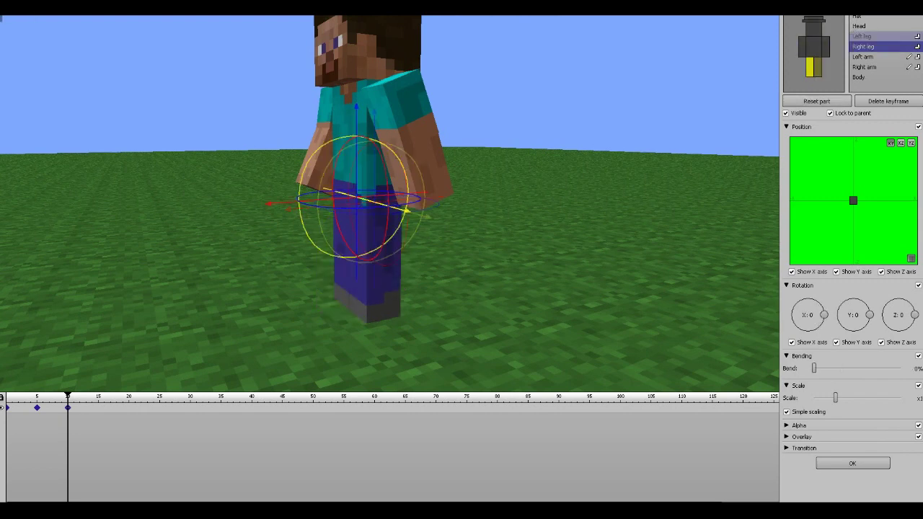
# Bend the right leg to 16% and reset the right arm to its default pose at frame 10.
pyautogui.moveTo(814, 368); pyautogui.dragTo(828, 368)
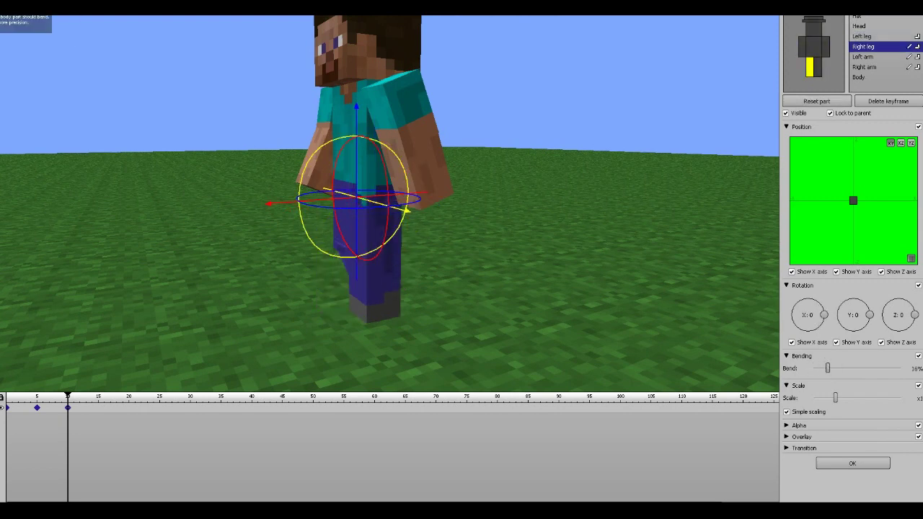
pyautogui.click(864, 67)
pyautogui.click(817, 102)
# Reset the left arm to its default pose at frame 10 and bend it to 8%.
pyautogui.click(863, 57)
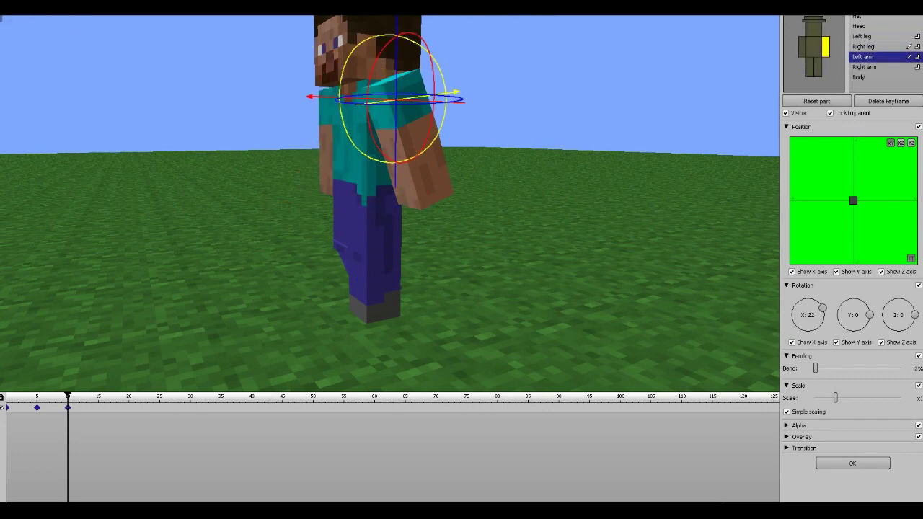
pyautogui.click(816, 101)
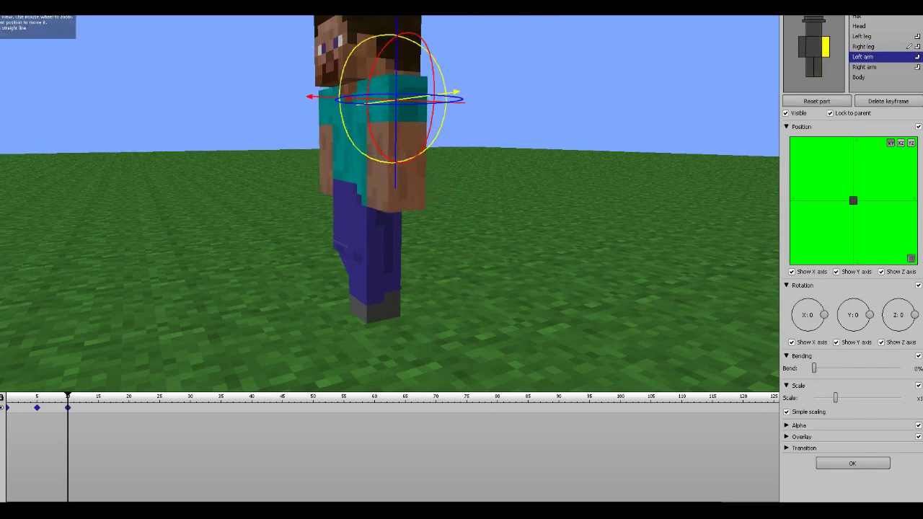
pyautogui.moveTo(813, 368); pyautogui.dragTo(820, 367)
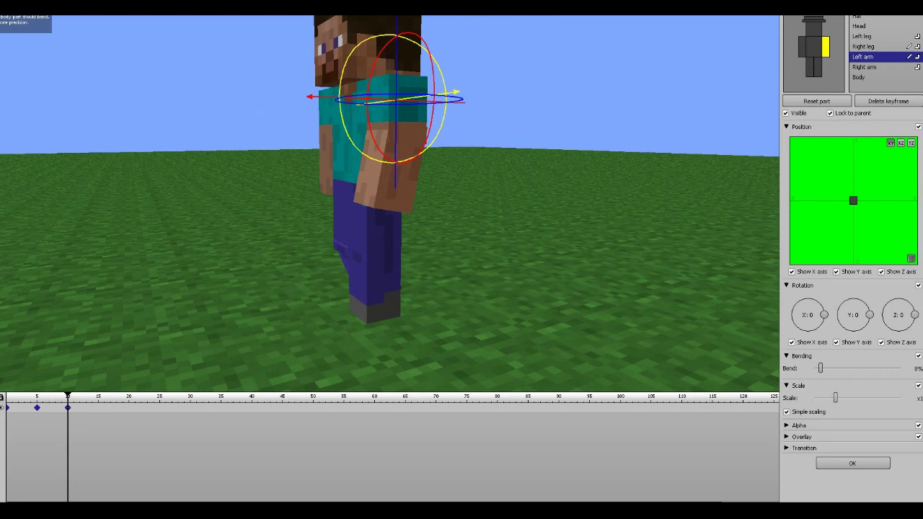
# Move the whole character forward in its walking direction at the frame 10 keyframe.
pyautogui.moveTo(67, 396)
pyautogui.mouseDown()
pyautogui.moveTo(24, 396)
pyautogui.moveTo(79, 396)
pyautogui.mouseUp()
pyautogui.click(378, 245)
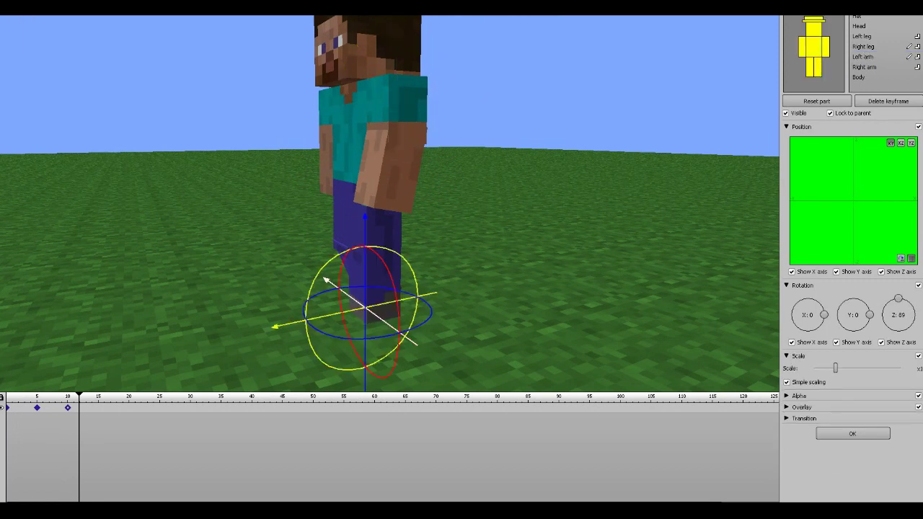
pyautogui.moveTo(287, 325); pyautogui.dragTo(249, 333)
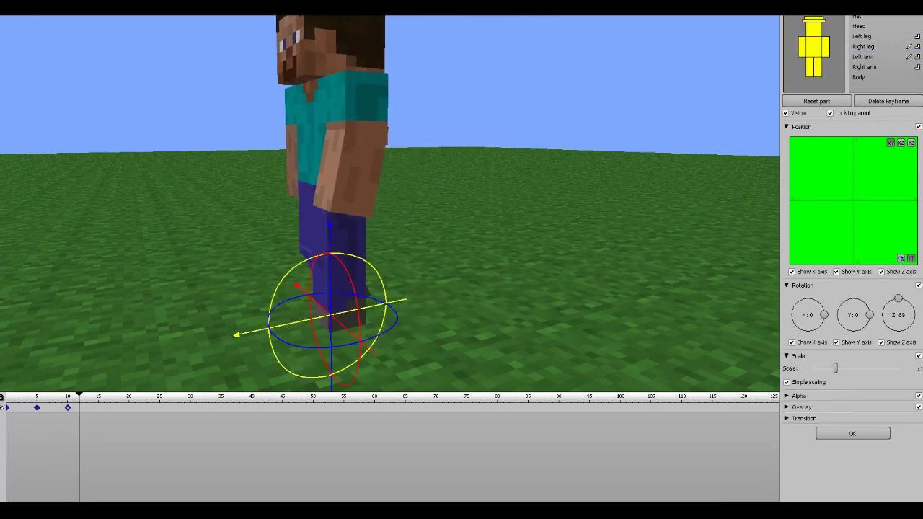
# Play and scrub the animation from the first frame, checking the stride and the feet from the side and the front.
pyautogui.moveTo(60, 396); pyautogui.dragTo(6, 397)
pyautogui.press('space')
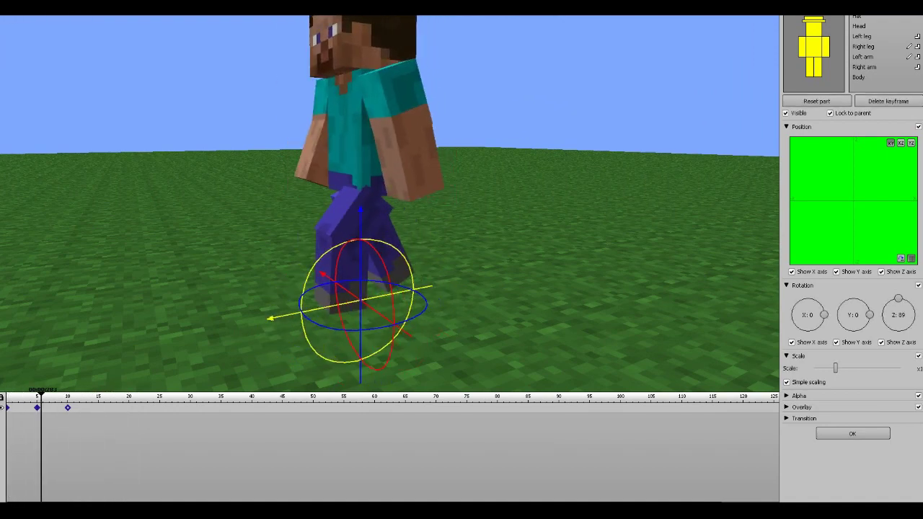
pyautogui.moveTo(58, 398); pyautogui.dragTo(7, 398)
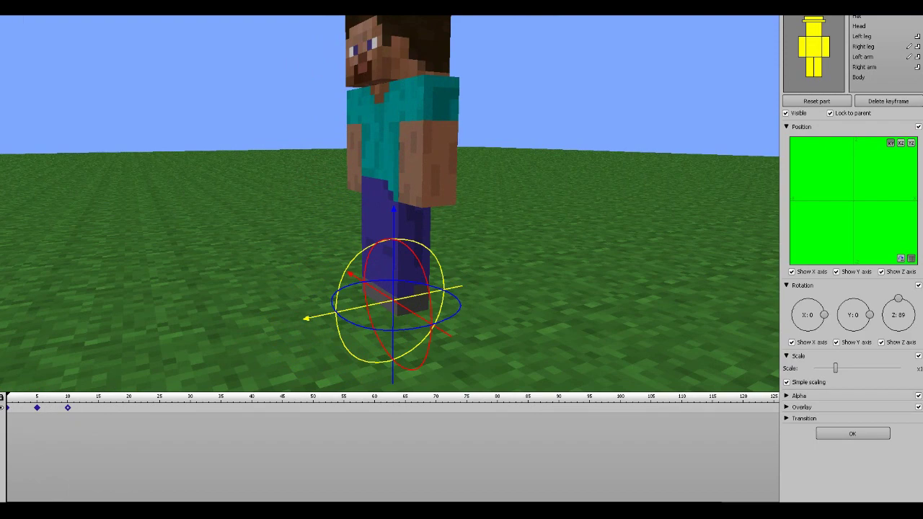
pyautogui.moveTo(462, 216); pyautogui.dragTo(433, 224)
pyautogui.moveTo(389, 216); pyautogui.dragTo(405, 188, button='right')
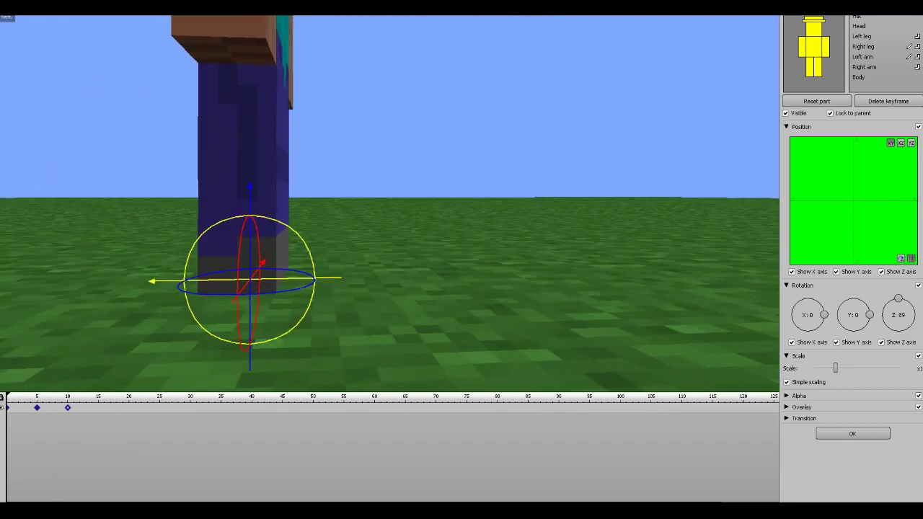
pyautogui.click(18, 397)
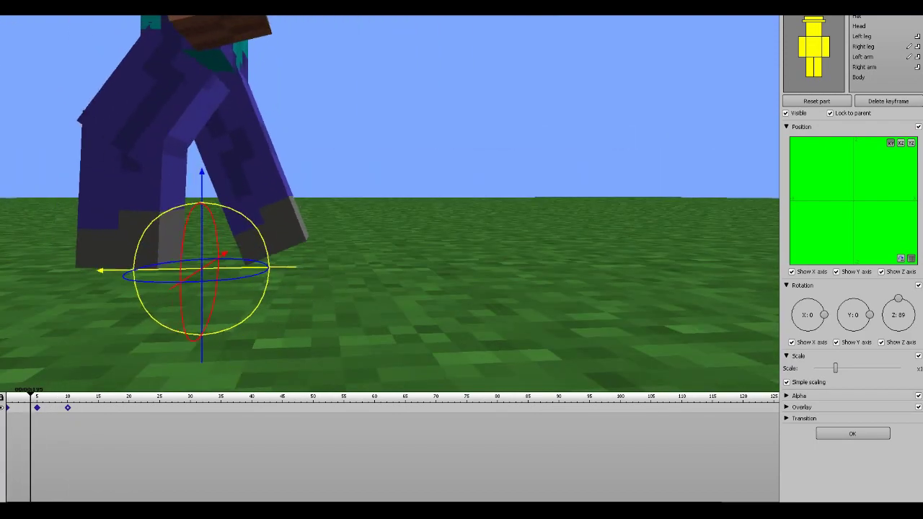
pyautogui.moveTo(17, 398); pyautogui.dragTo(7, 399)
pyautogui.moveTo(390, 216); pyautogui.dragTo(350, 211, button='right')
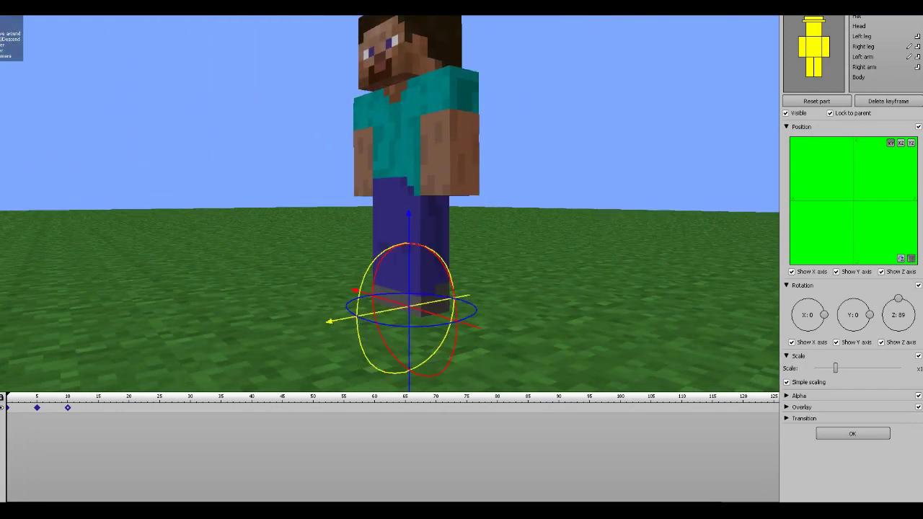
pyautogui.press('space')
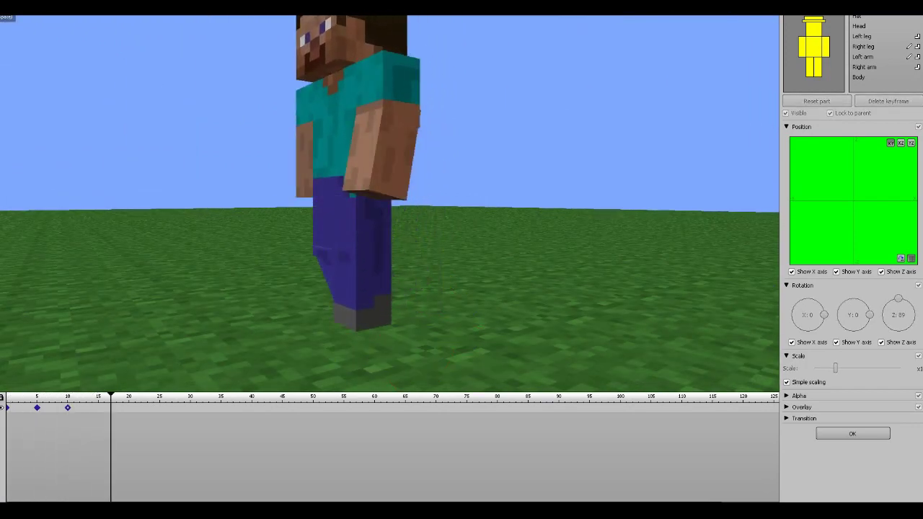
pyautogui.press('space')
# Create a keyframe at frame 15, swinging the left leg back and the right leg forward to -36° on X with a 32% bend.
pyautogui.moveTo(347, 216); pyautogui.dragTo(347, 217, button='right')
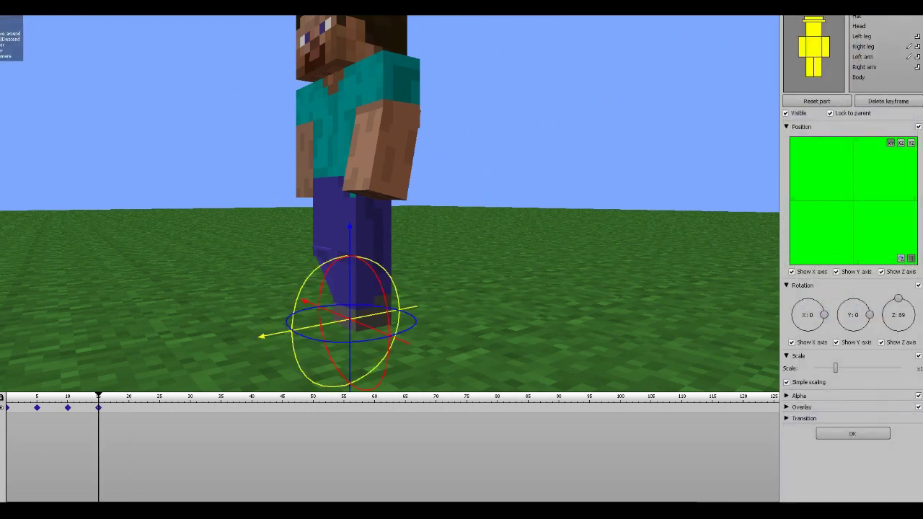
pyautogui.click(372, 242)
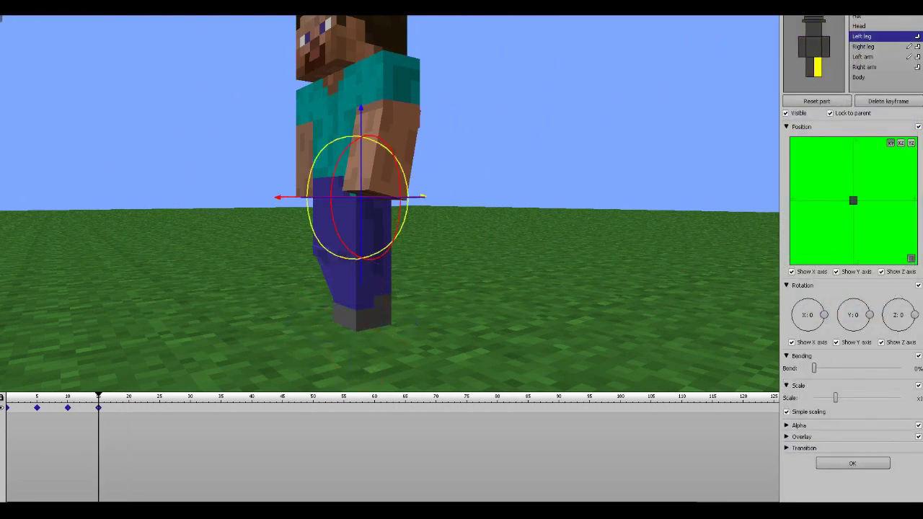
pyautogui.moveTo(359, 258); pyautogui.dragTo(304, 249)
pyautogui.click(810, 67)
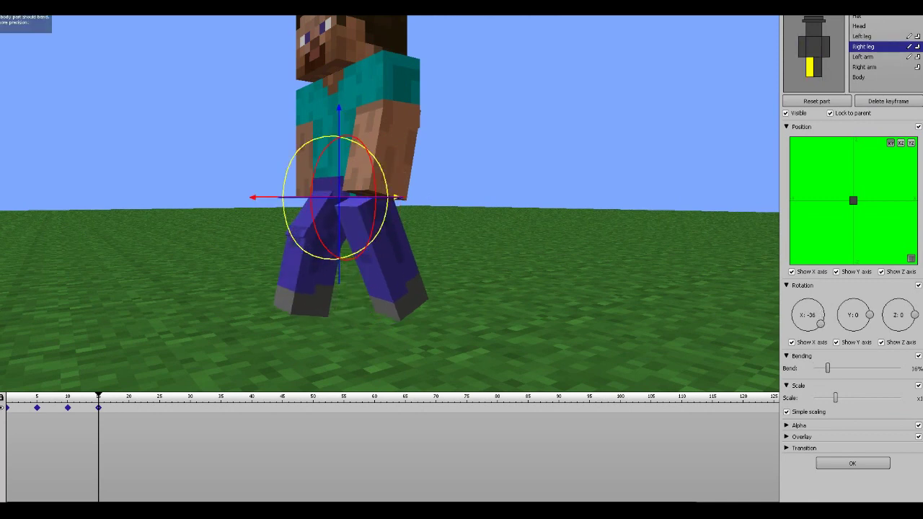
pyautogui.moveTo(828, 368); pyautogui.dragTo(834, 368)
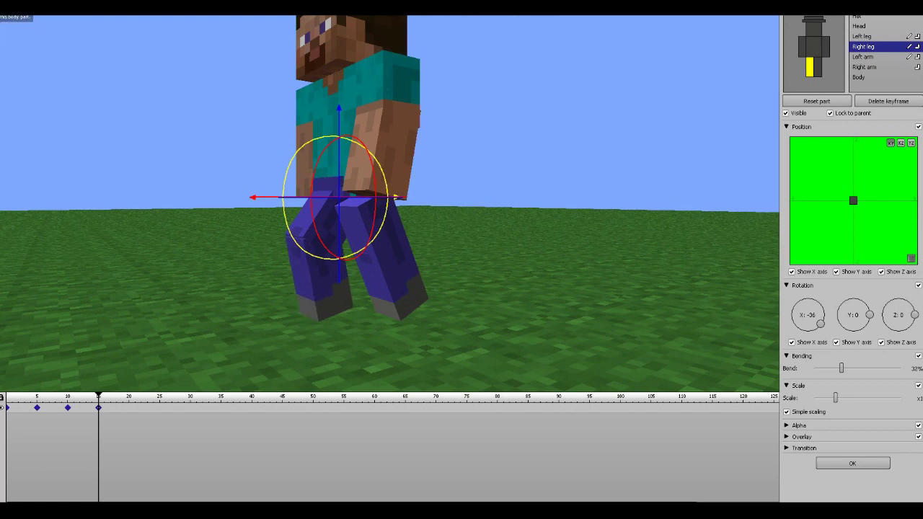
# Rotate the right arm to 16° on X with a 6% bend at frame 15, and play the animation from the start.
pyautogui.click(802, 47)
pyautogui.moveTo(315, 170); pyautogui.dragTo(331, 168)
pyautogui.moveTo(814, 369); pyautogui.dragTo(816, 368)
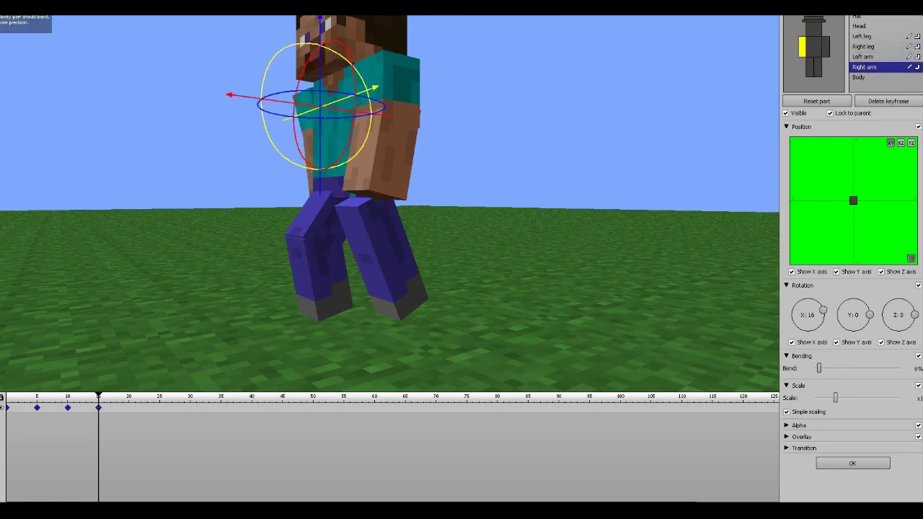
pyautogui.moveTo(98, 396); pyautogui.dragTo(6, 396)
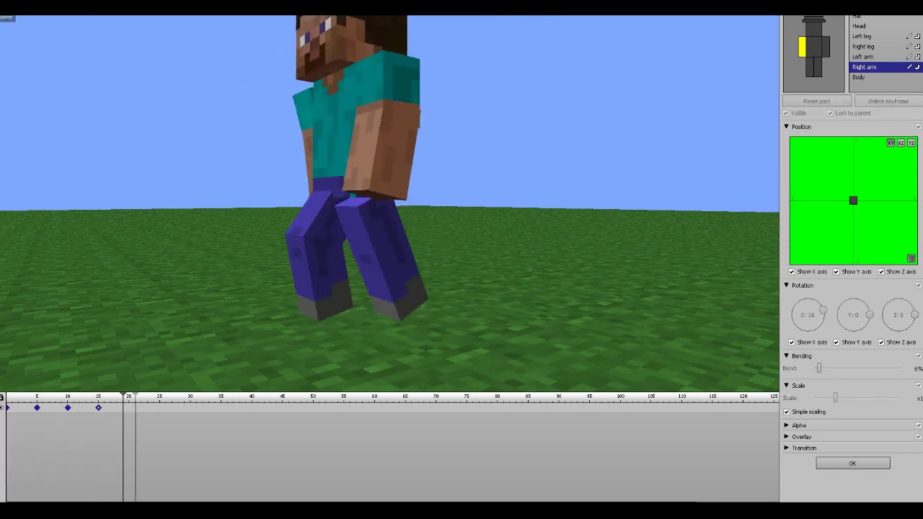
# Move the whole character forward and slightly up at the frame 15 keyframe.
pyautogui.click(831, 72)
pyautogui.moveTo(267, 334); pyautogui.dragTo(224, 345)
pyautogui.moveTo(310, 252); pyautogui.dragTo(310, 243)
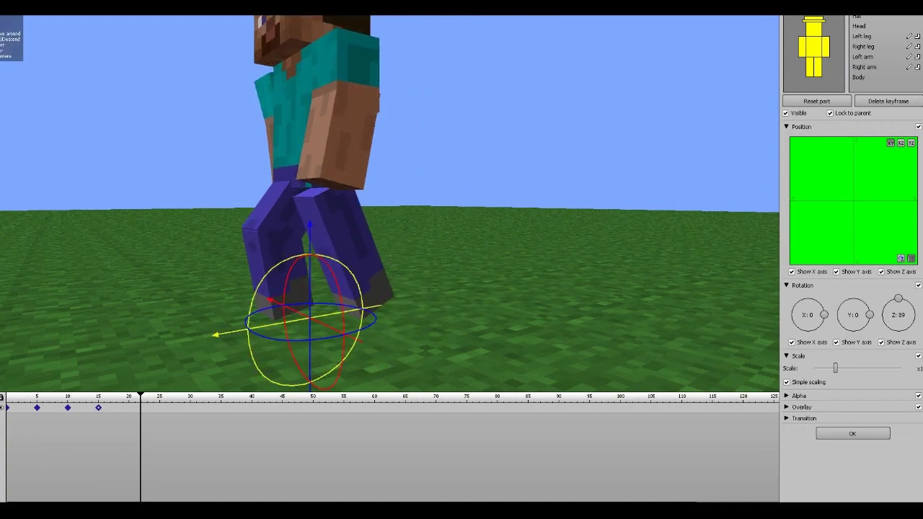
# Replay the animation from the first frame and examine the walk from a camera position farther back.
pyautogui.moveTo(139, 396); pyautogui.dragTo(6, 396)
pyautogui.press('space')
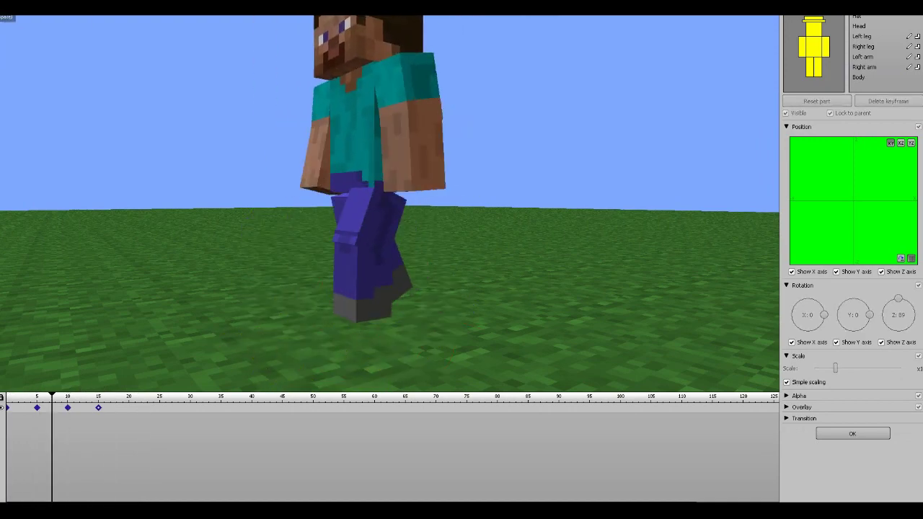
pyautogui.press('space')
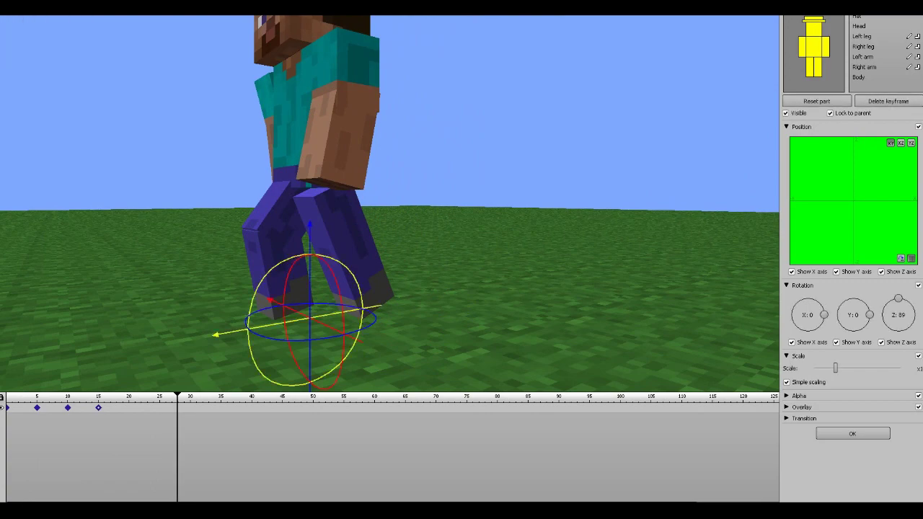
pyautogui.press('s')
pyautogui.moveTo(390, 204); pyautogui.dragTo(382, 185, button='right')
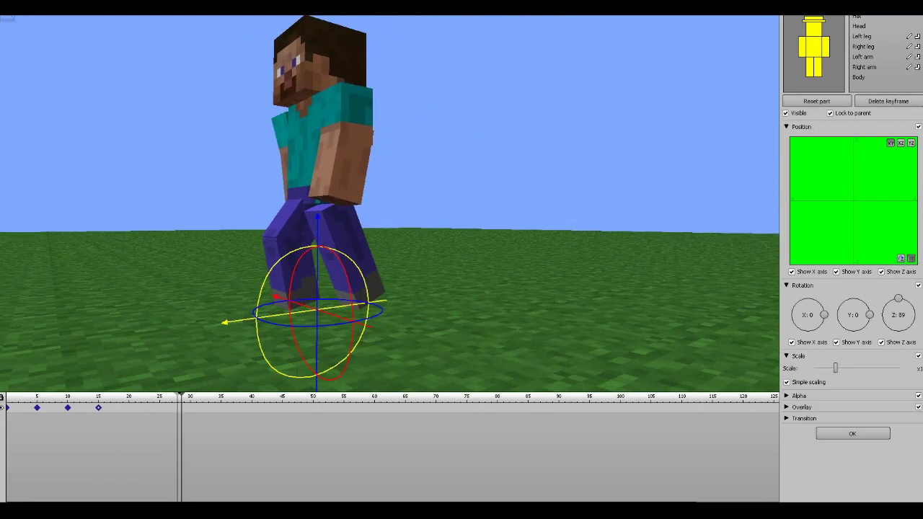
pyautogui.moveTo(148, 396); pyautogui.dragTo(6, 396)
pyautogui.press('space')
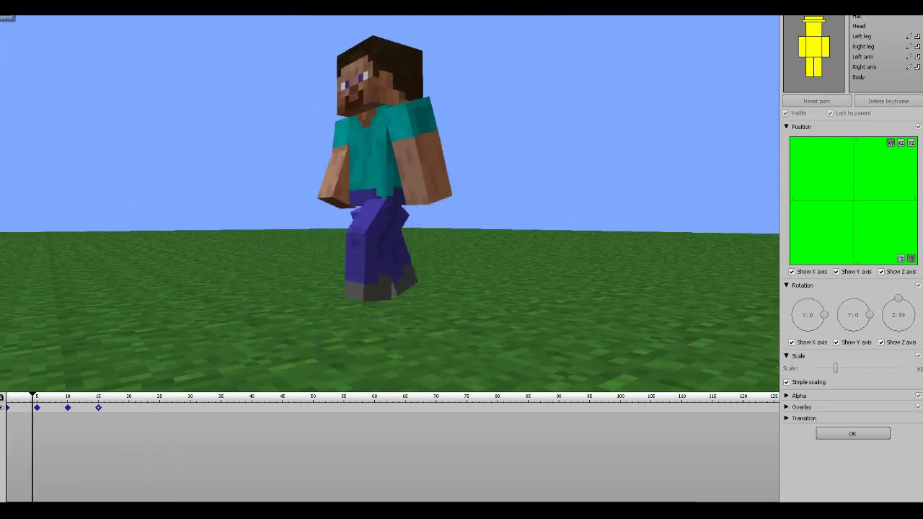
pyautogui.press('space')
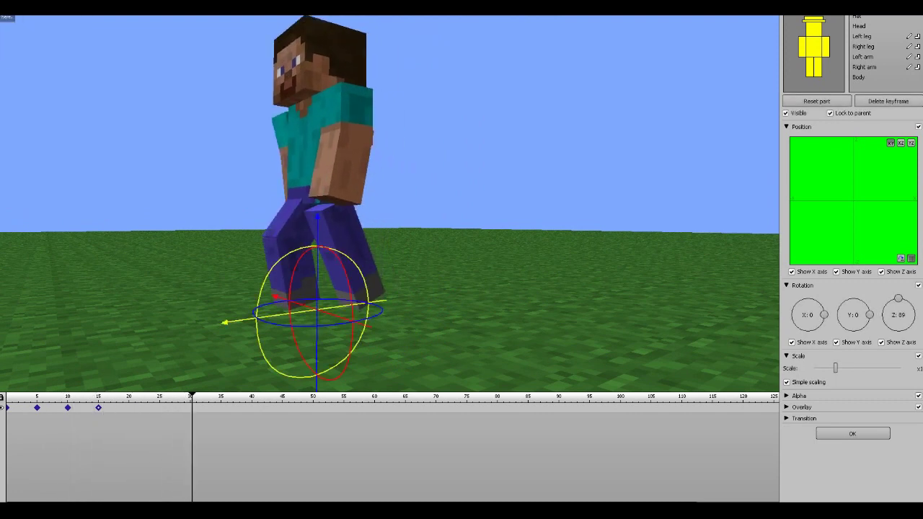
pyautogui.moveTo(192, 396); pyautogui.dragTo(15, 396)
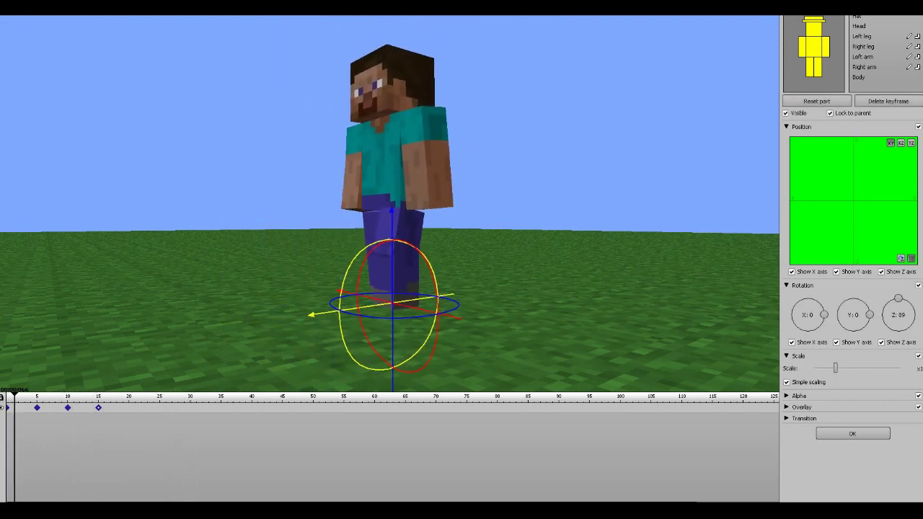
pyautogui.press('space')
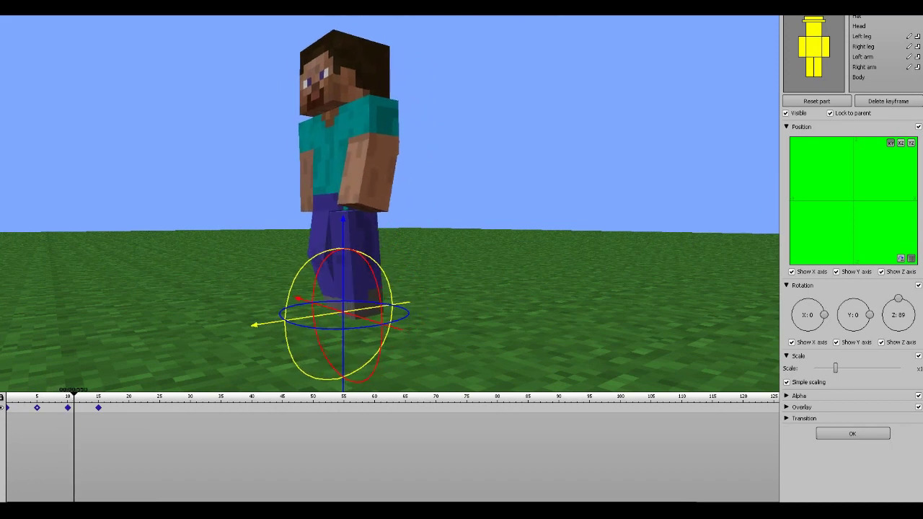
# Create a keyframe at frame 20 and reset the right and left legs to their default straight pose.
pyautogui.moveTo(124, 397); pyautogui.dragTo(129, 396)
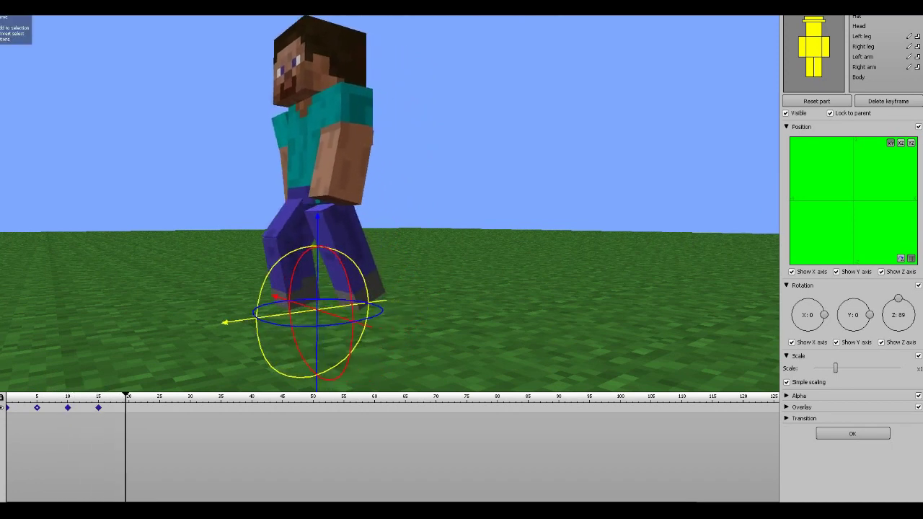
pyautogui.hotkey('ctrl', 'v')
pyautogui.click(809, 67)
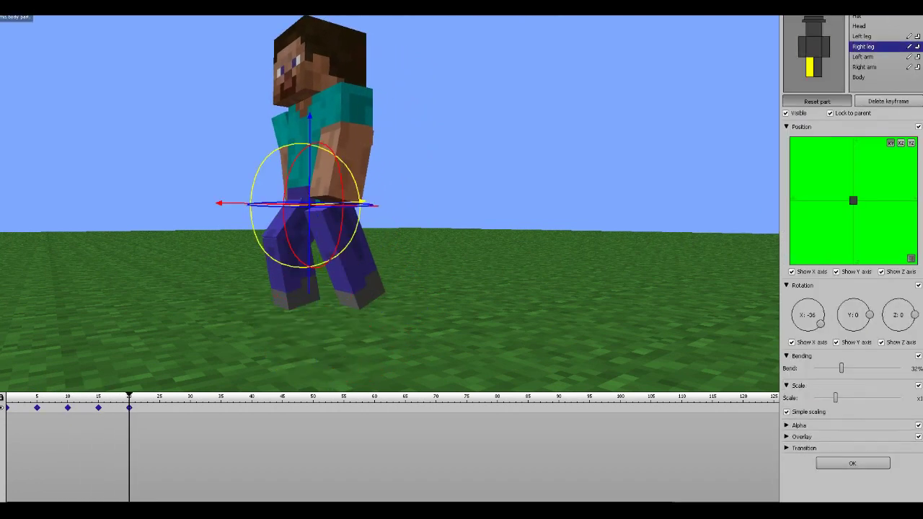
pyautogui.click(817, 101)
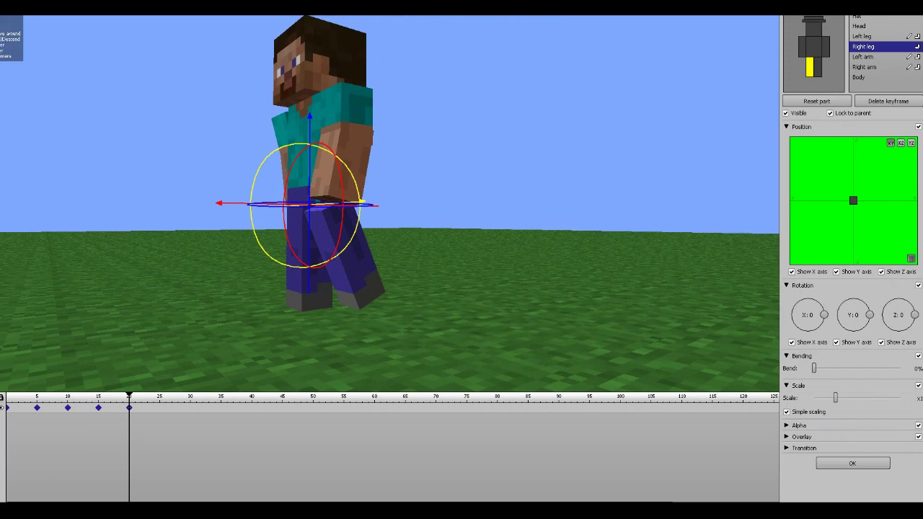
pyautogui.click(818, 67)
pyautogui.click(818, 68)
pyautogui.click(816, 100)
# Bend the right leg to 18% and reset the right arm to its default pose at frame 20.
pyautogui.click(809, 68)
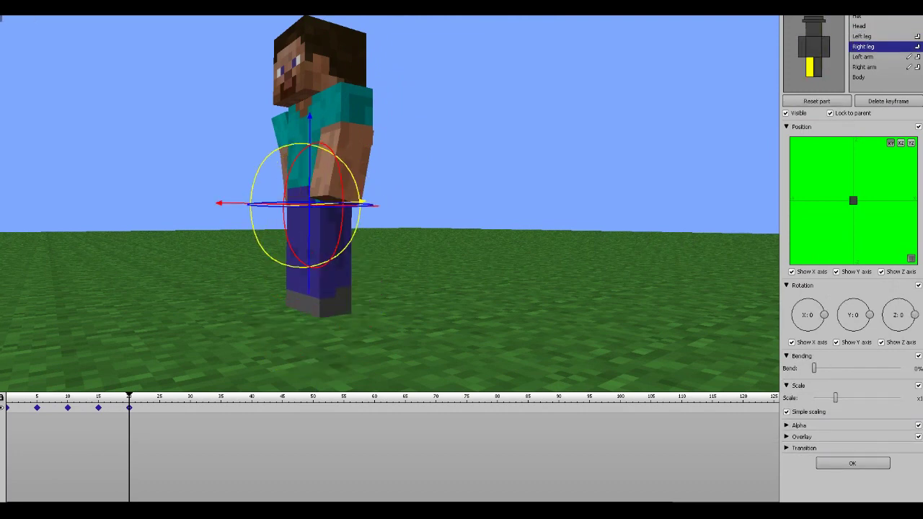
pyautogui.moveTo(828, 368); pyautogui.dragTo(830, 369)
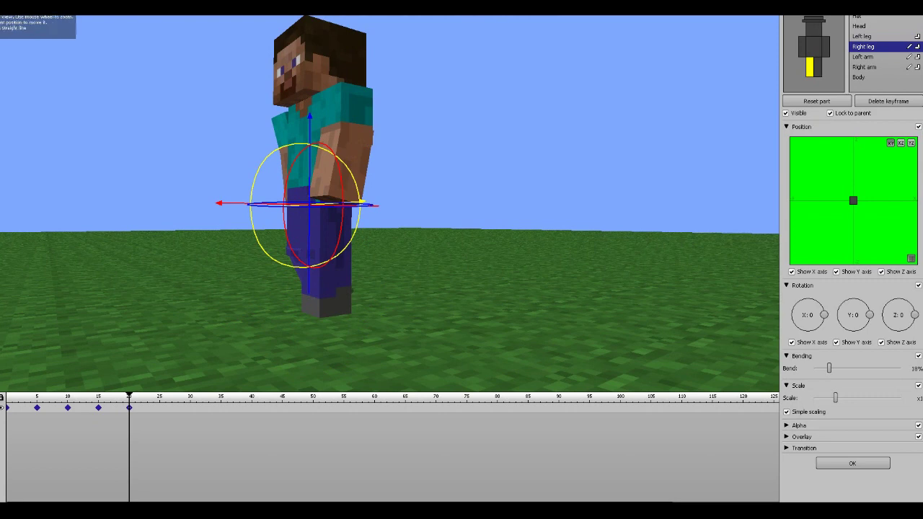
pyautogui.click(813, 47)
pyautogui.click(803, 47)
pyautogui.click(817, 101)
# Reset the left arm and bend it slightly at frame 20, and play the animation from the start.
pyautogui.click(825, 48)
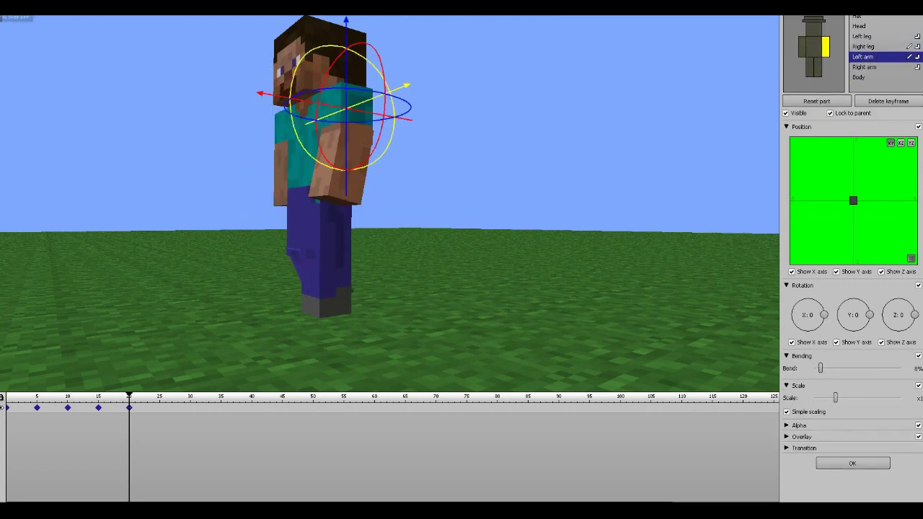
pyautogui.click(816, 101)
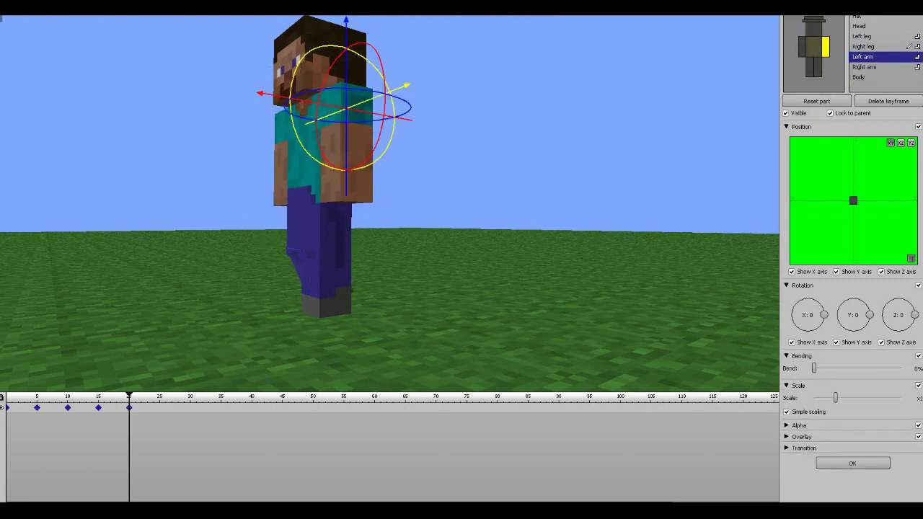
pyautogui.moveTo(814, 369); pyautogui.dragTo(821, 369)
pyautogui.click(802, 47)
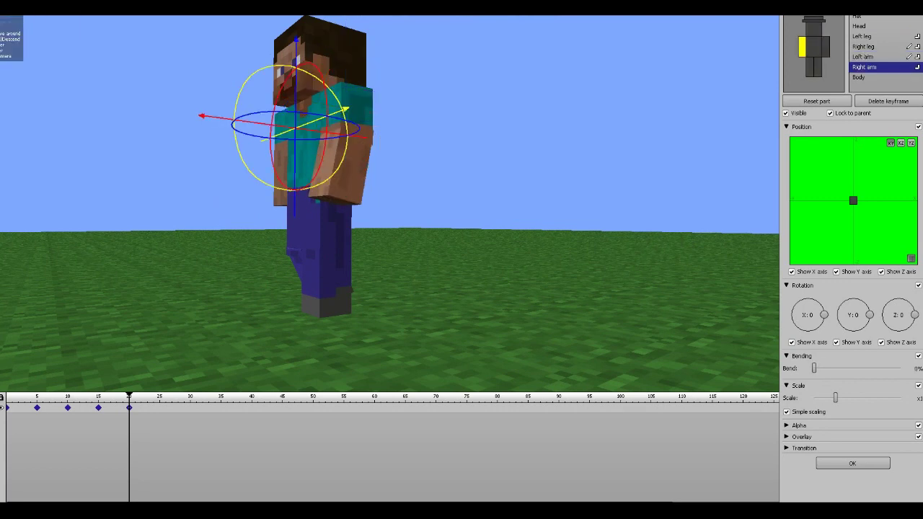
pyautogui.moveTo(129, 397); pyautogui.dragTo(7, 397)
pyautogui.press('space')
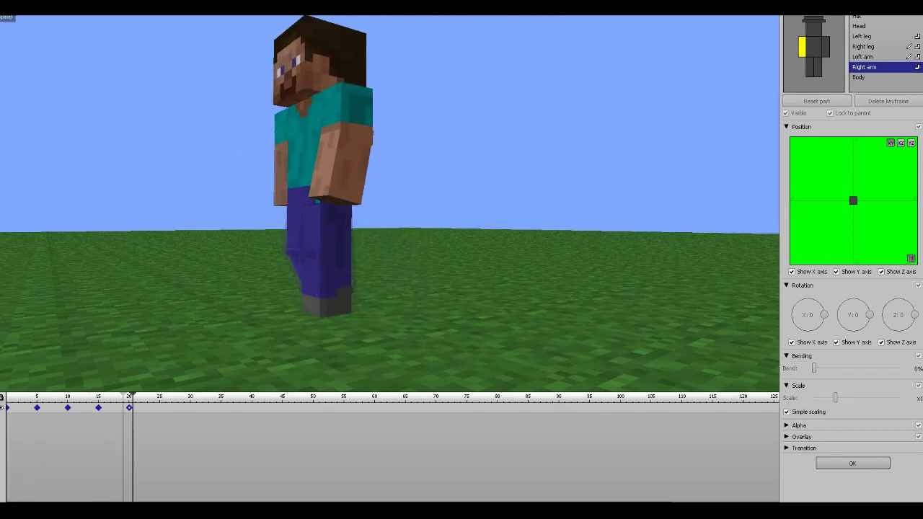
# At frame 20, reset the right leg to its straight pose and bend the left leg slightly instead.
pyautogui.press('space')
pyautogui.moveTo(90, 397); pyautogui.dragTo(136, 396)
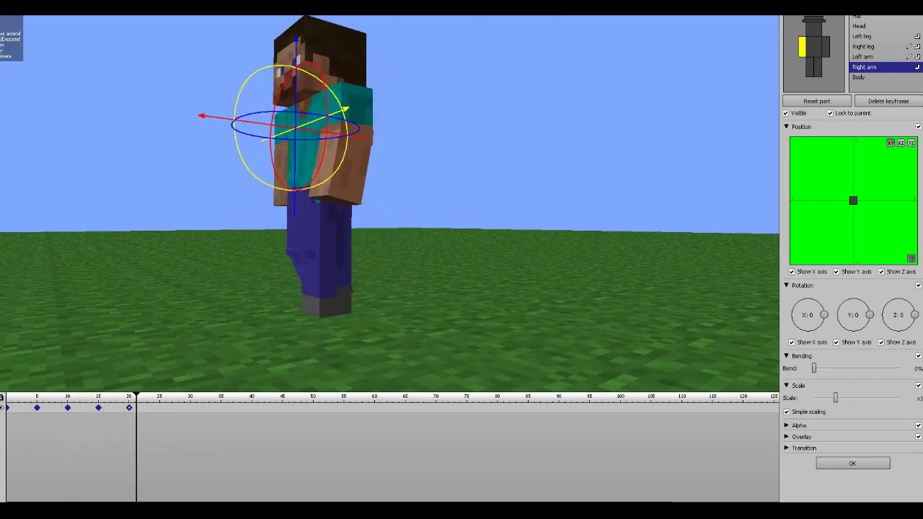
pyautogui.click(864, 47)
pyautogui.click(818, 101)
pyautogui.click(861, 37)
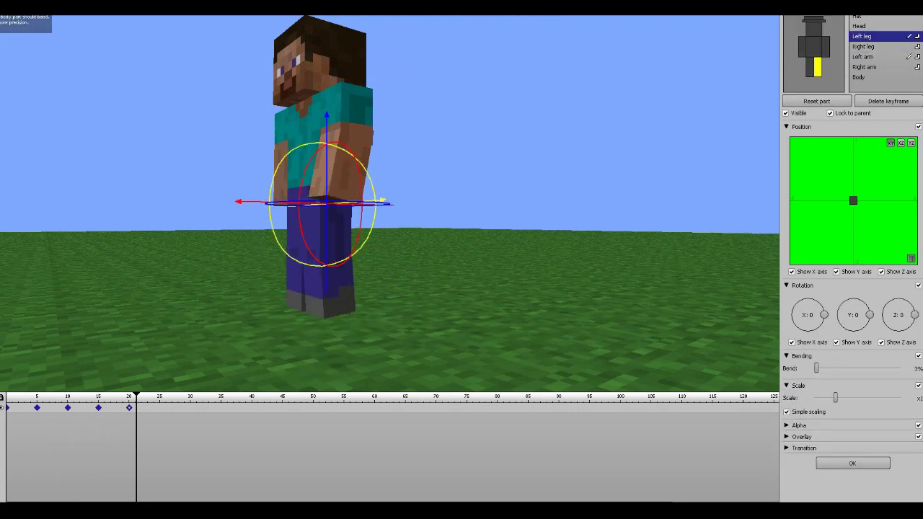
pyautogui.moveTo(822, 368); pyautogui.dragTo(823, 368)
# Reset the left arm at frame 20, bend the right arm slightly instead, and scrub back to check the motion.
pyautogui.click(864, 57)
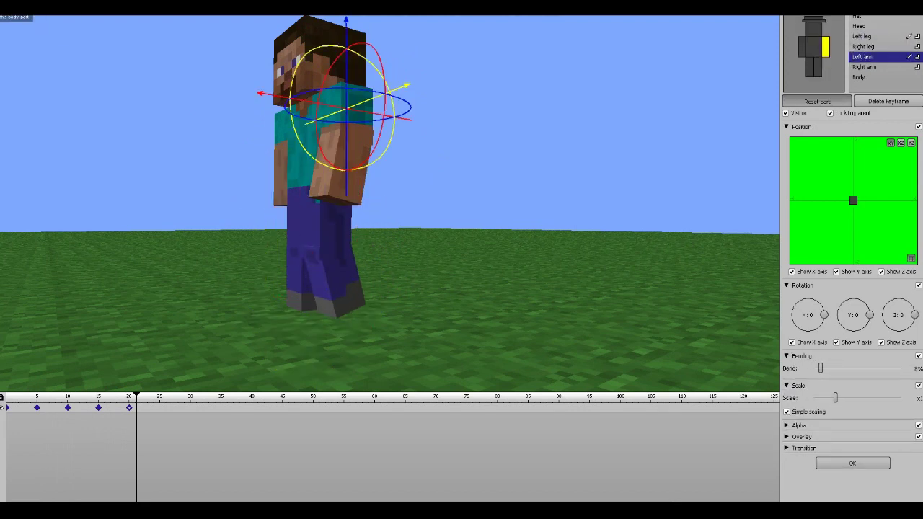
pyautogui.click(817, 101)
pyautogui.click(802, 47)
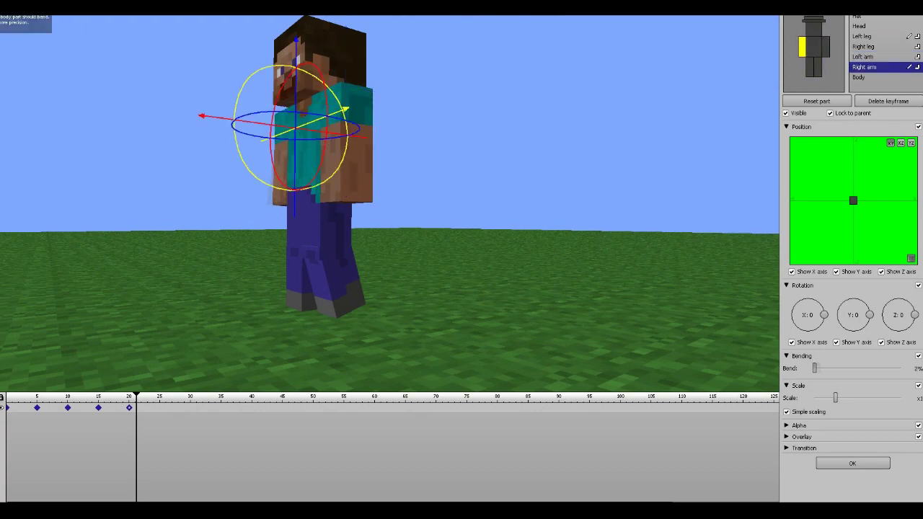
pyautogui.moveTo(137, 397)
pyautogui.mouseDown()
pyautogui.moveTo(10, 397)
pyautogui.moveTo(96, 397)
pyautogui.mouseUp()
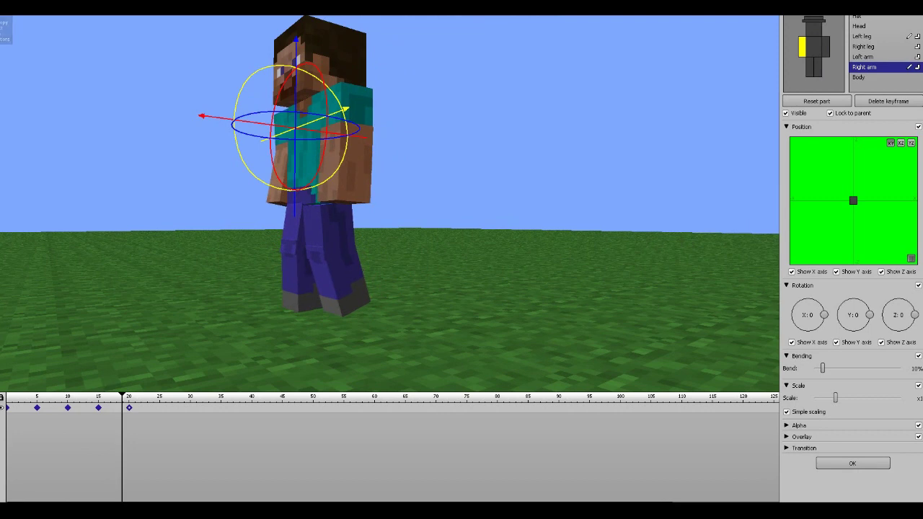
# Move the whole character a little farther forward in its walking direction and slightly down at frame 20.
pyautogui.click(794, 65)
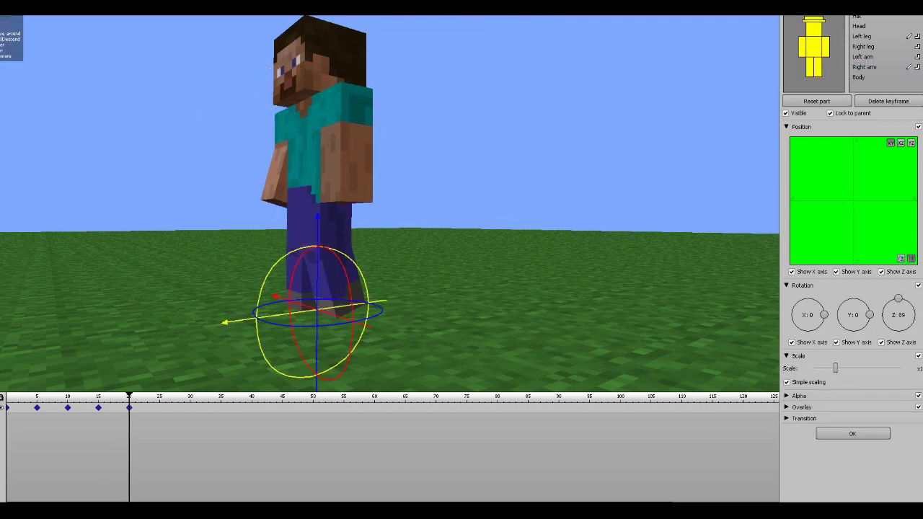
pyautogui.moveTo(225, 322); pyautogui.dragTo(189, 326)
pyautogui.moveTo(289, 218); pyautogui.dragTo(289, 230)
# Replay the animation from the first frame to check the corrected walk.
pyautogui.moveTo(129, 397); pyautogui.dragTo(6, 396)
pyautogui.click(3, 16)
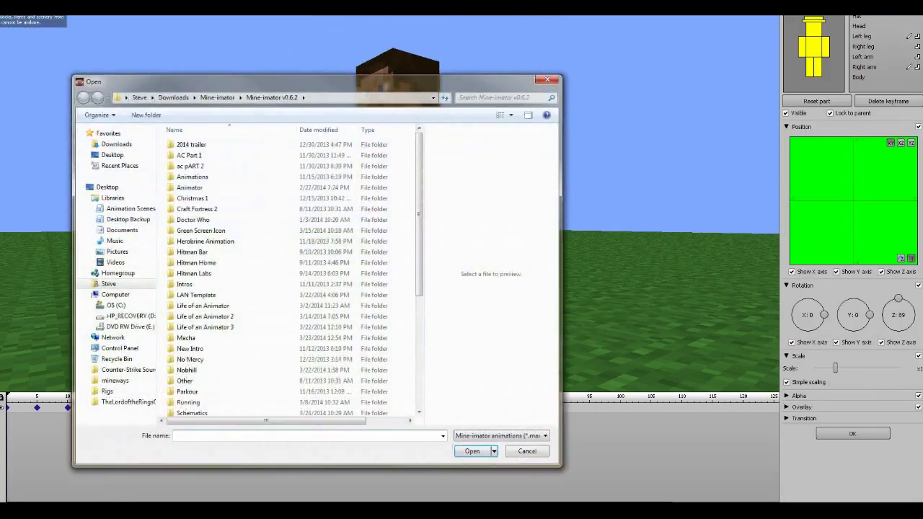
pyautogui.press('Escape')
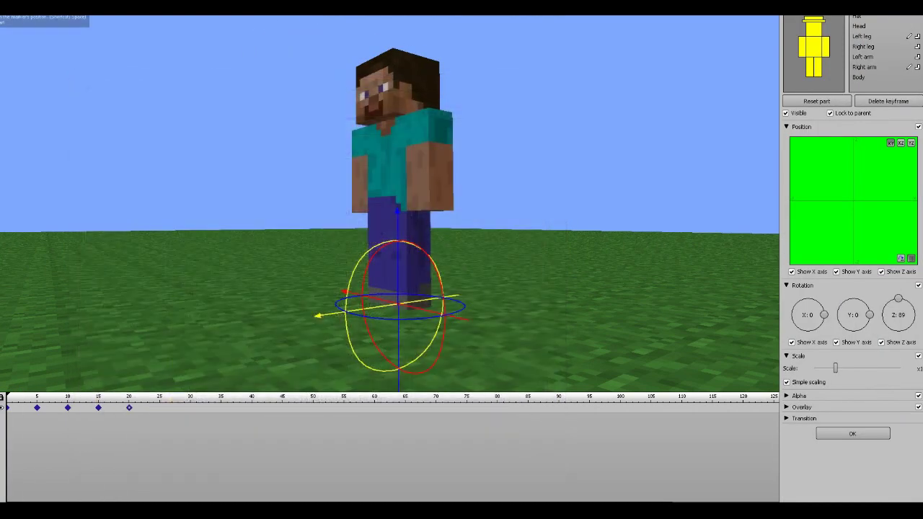
pyautogui.press('space')
pyautogui.press('space')
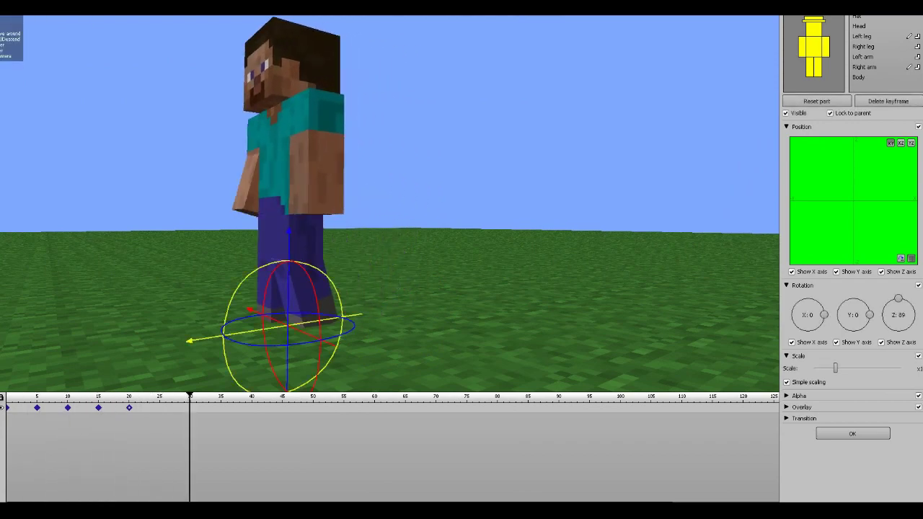
# Copy the keyframes at frames 5 to 20 and paste them at frames 25 to 40, and play the extended walk.
pyautogui.moveTo(144, 406); pyautogui.dragTo(4, 417)
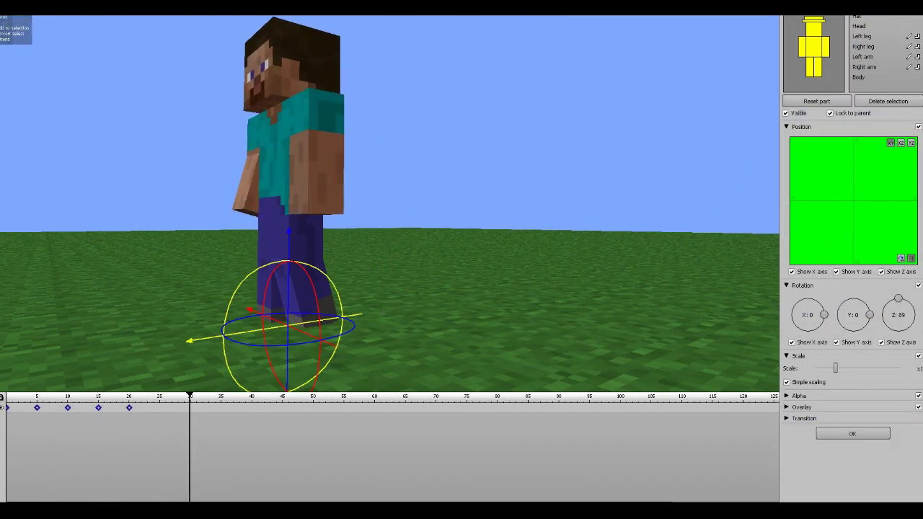
pyautogui.moveTo(140, 405)
pyautogui.mouseDown()
pyautogui.moveTo(31, 413)
pyautogui.moveTo(116, 408)
pyautogui.mouseUp()
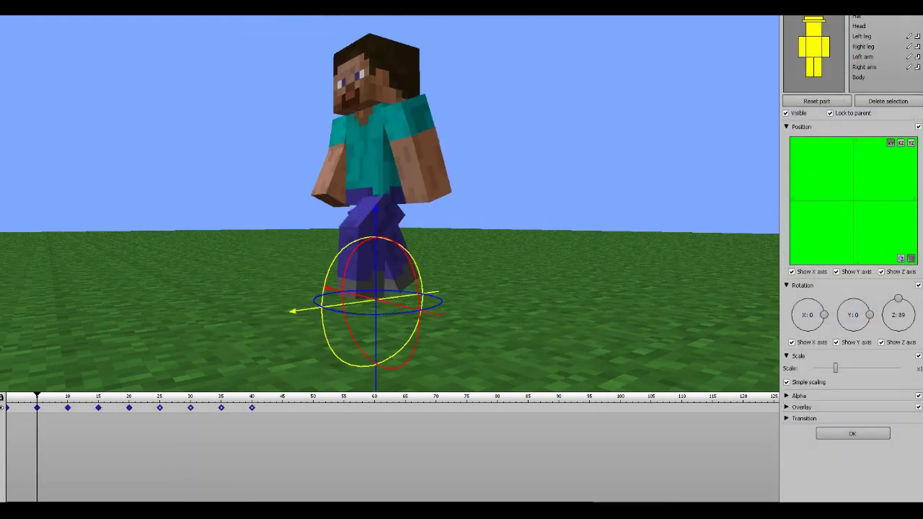
pyautogui.press('space')
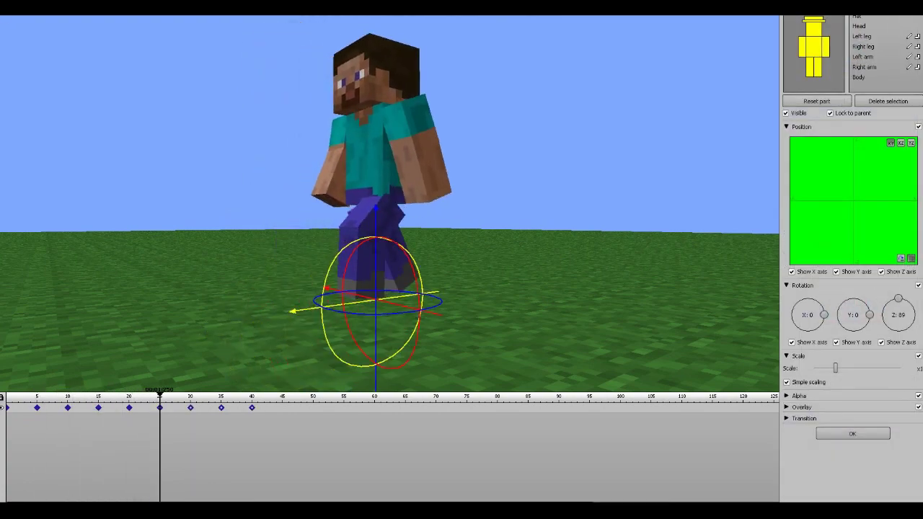
pyautogui.press('space')
# Try to move the whole character forward in its walking direction on the frame 25 keyframe alone.
pyautogui.click(129, 408)
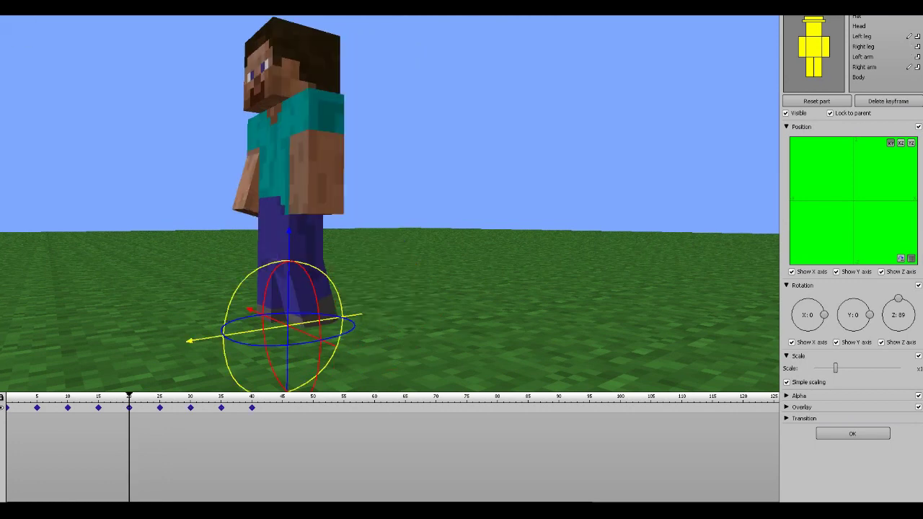
pyautogui.moveTo(129, 397); pyautogui.dragTo(160, 396)
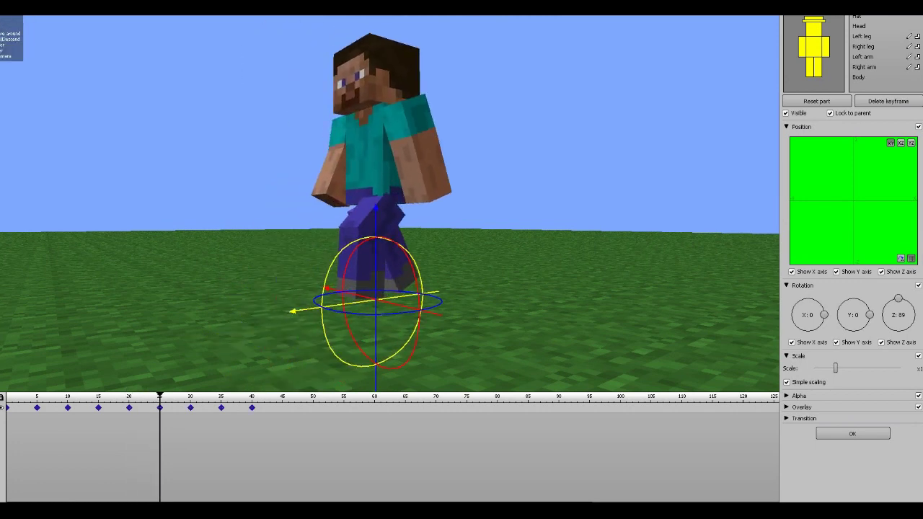
pyautogui.moveTo(303, 311); pyautogui.dragTo(203, 323)
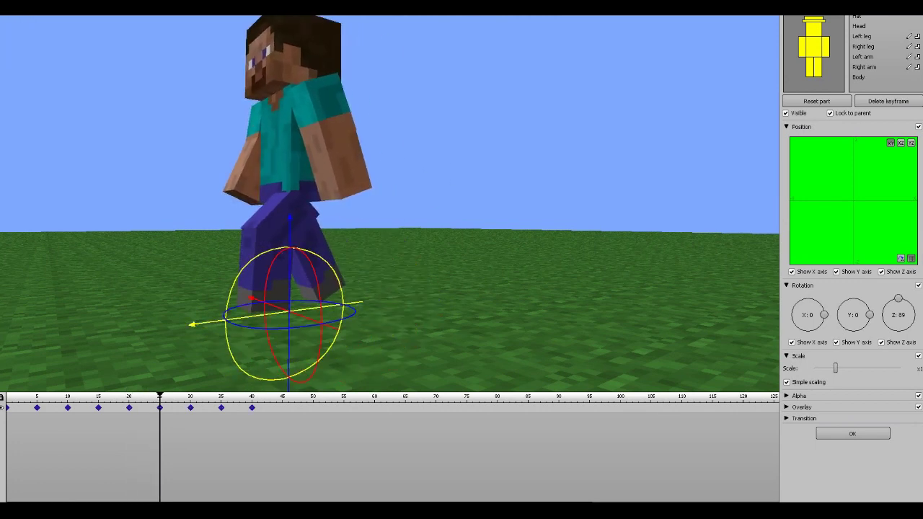
pyautogui.moveTo(94, 396); pyautogui.dragTo(160, 396)
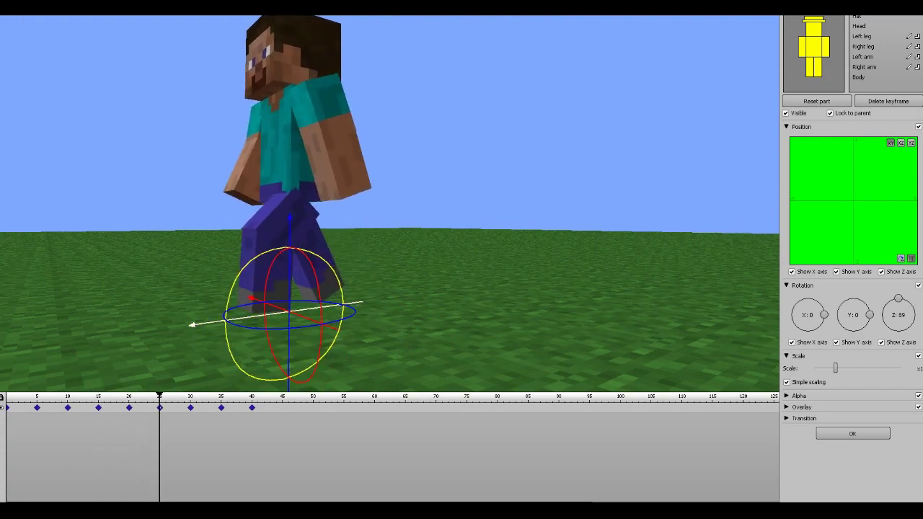
pyautogui.moveTo(404, 245); pyautogui.dragTo(374, 252)
pyautogui.moveTo(289, 316); pyautogui.dragTo(245, 322)
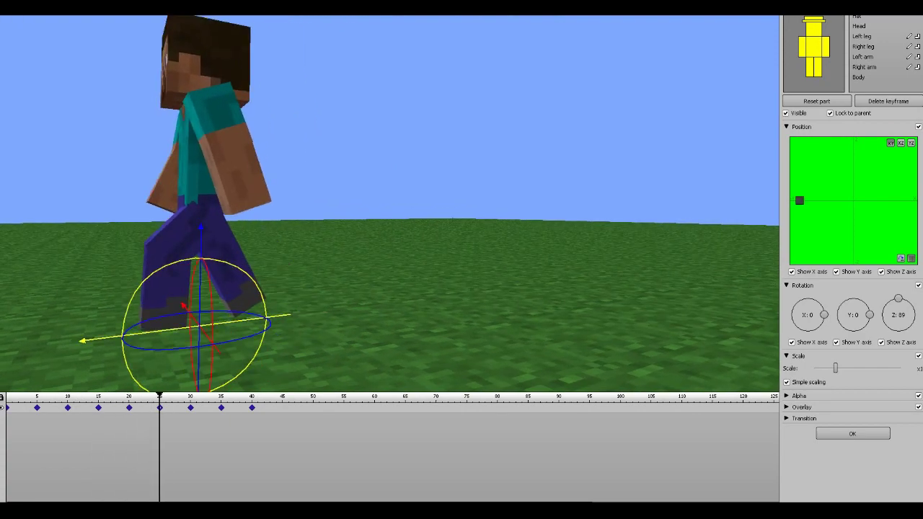
pyautogui.moveTo(375, 249); pyautogui.dragTo(447, 249)
# Play the extended animation from the first frame and examine how the character travels after frame 25.
pyautogui.moveTo(160, 397); pyautogui.dragTo(6, 397)
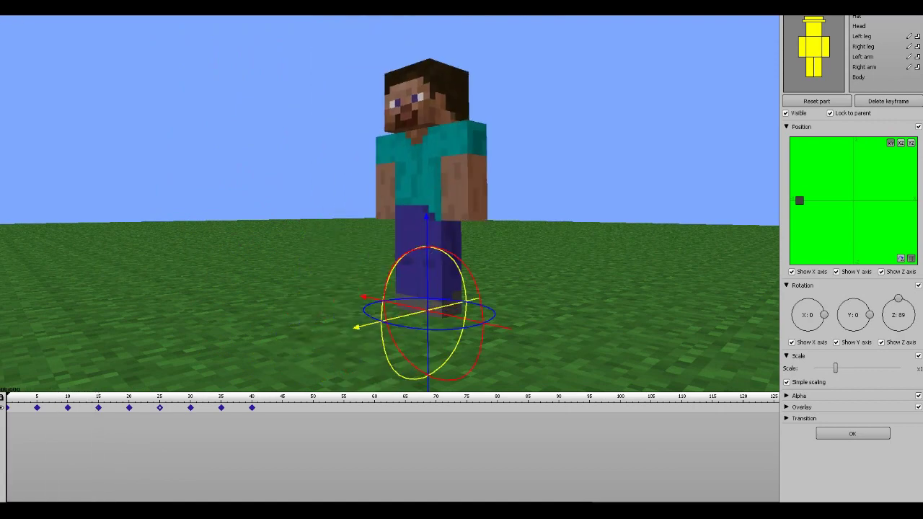
pyautogui.press('space')
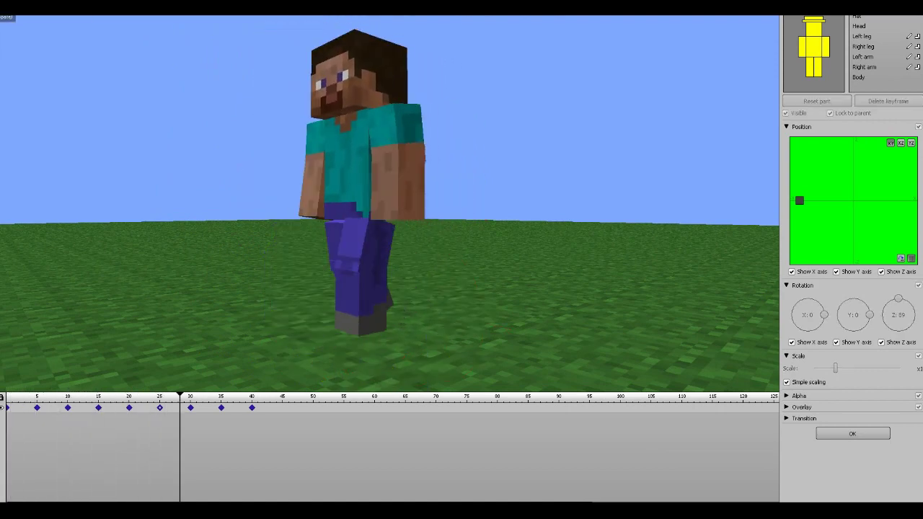
pyautogui.press('space')
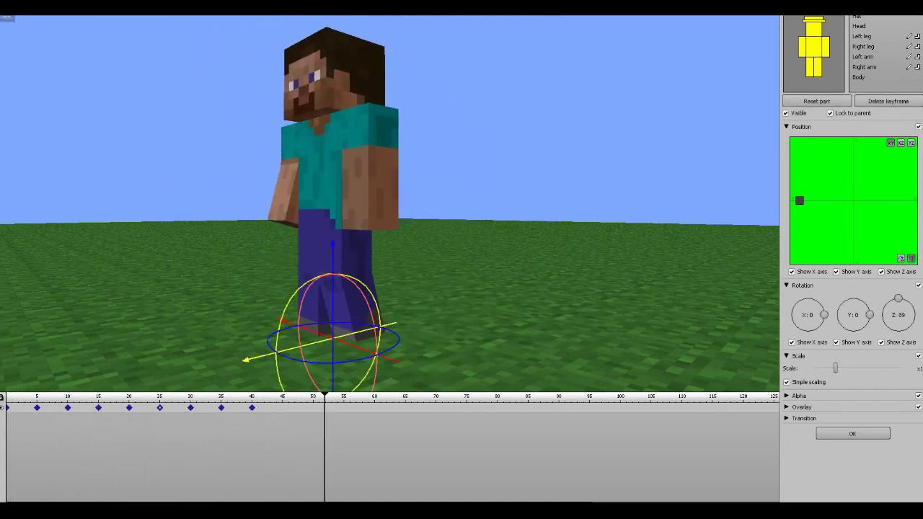
# Move the character back along its walking direction at frame 25 and close the keyframe settings.
pyautogui.moveTo(321, 397); pyautogui.dragTo(155, 397)
pyautogui.moveTo(217, 352); pyautogui.dragTo(317, 330)
pyautogui.click(159, 397)
pyautogui.click(853, 433)
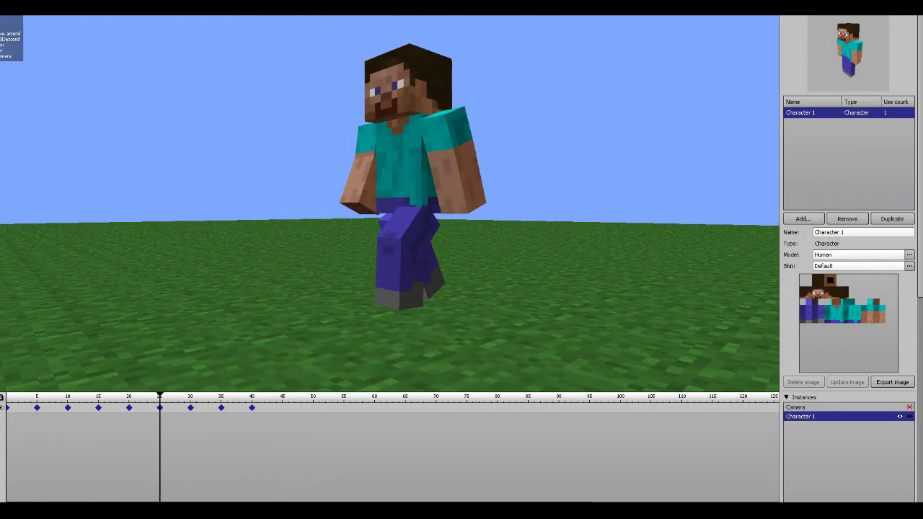
# Select the pasted keyframes at frames 25 to 40 and move the character forward on all of them together.
pyautogui.moveTo(159, 397); pyautogui.dragTo(264, 398)
pyautogui.moveTo(163, 407); pyautogui.dragTo(158, 407)
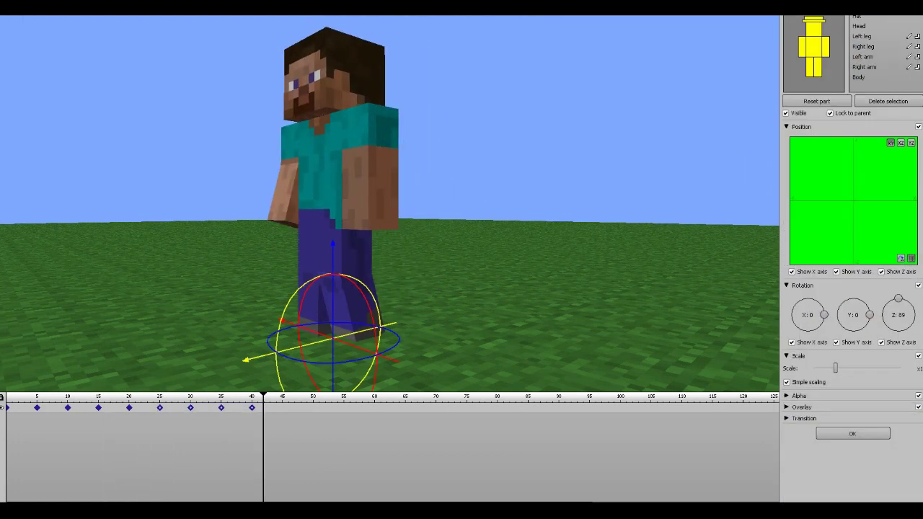
pyautogui.moveTo(129, 397); pyautogui.dragTo(157, 398)
pyautogui.moveTo(266, 408); pyautogui.dragTo(158, 407)
pyautogui.moveTo(328, 327); pyautogui.dragTo(231, 350)
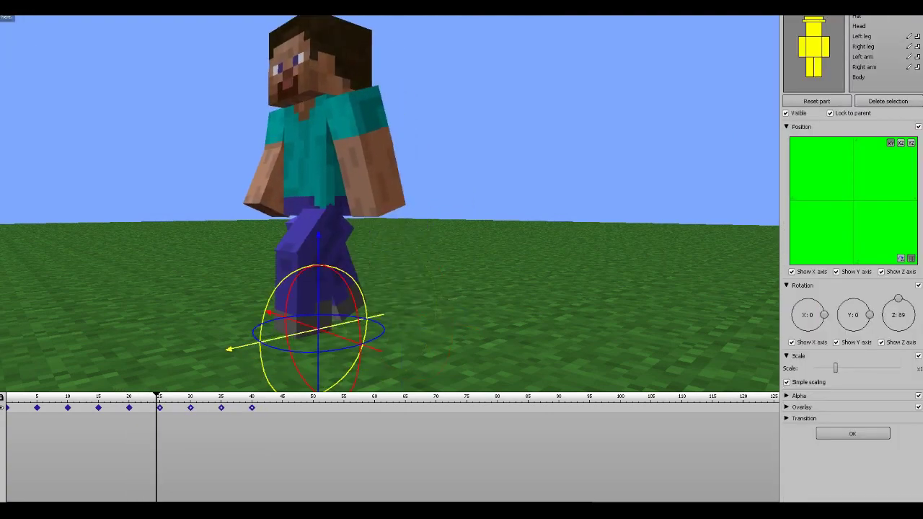
# Replay the walk from the first frame and adjust the character's forward position on the selected keyframes from frame 25.
pyautogui.moveTo(156, 397); pyautogui.dragTo(6, 397)
pyautogui.press('space')
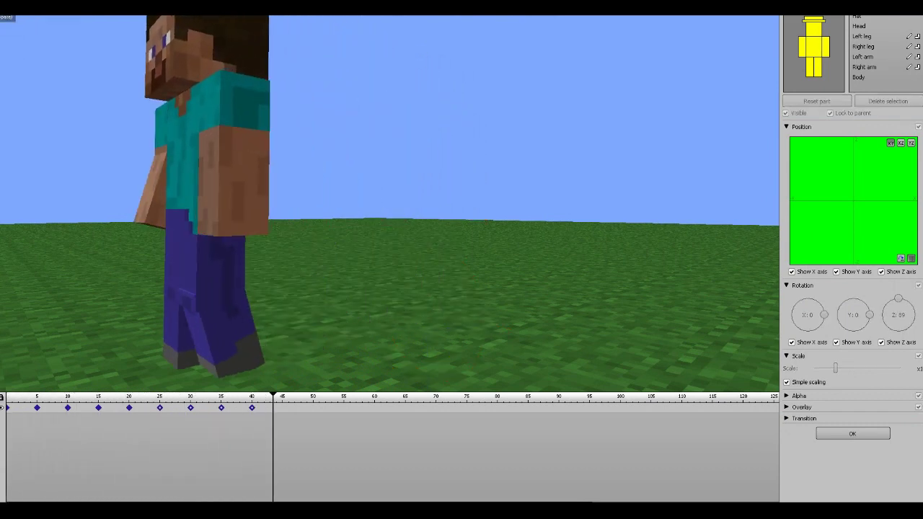
pyautogui.press('space')
pyautogui.moveTo(166, 397)
pyautogui.mouseDown()
pyautogui.moveTo(108, 397)
pyautogui.moveTo(158, 397)
pyautogui.mouseUp()
pyautogui.moveTo(238, 346); pyautogui.dragTo(199, 354)
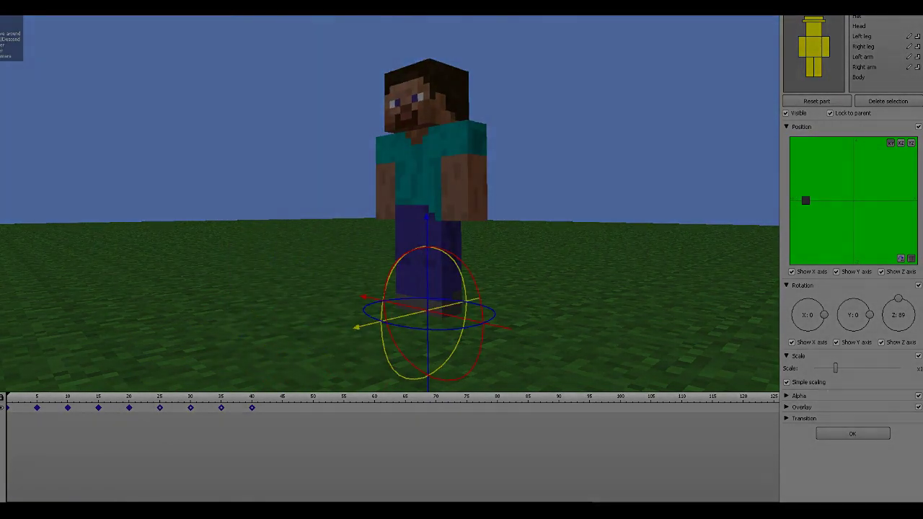